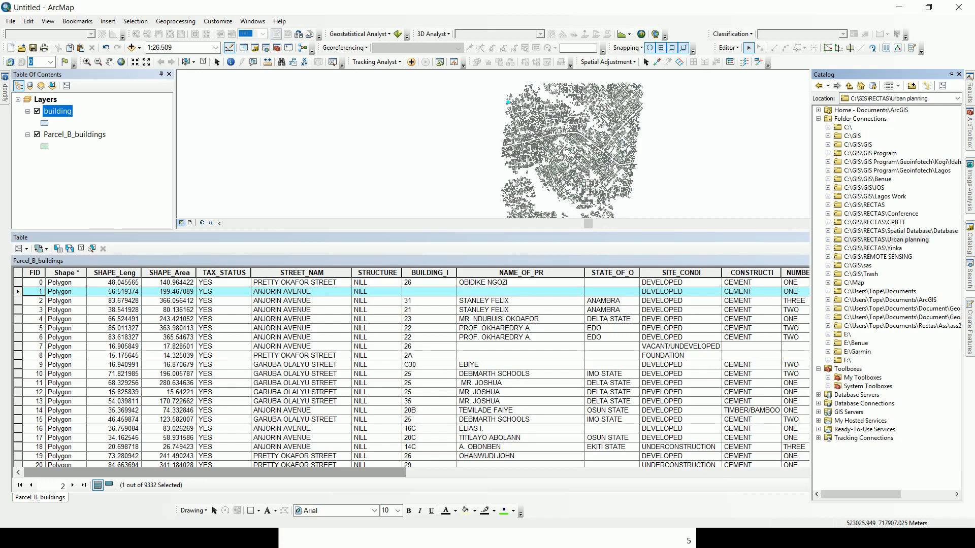
Create a folder named geodatabase inside C:\GIS\Training\GIS_GPS_RS\GIS in the Catalog.
{"action": "left_click", "coordinate": [827, 136]}
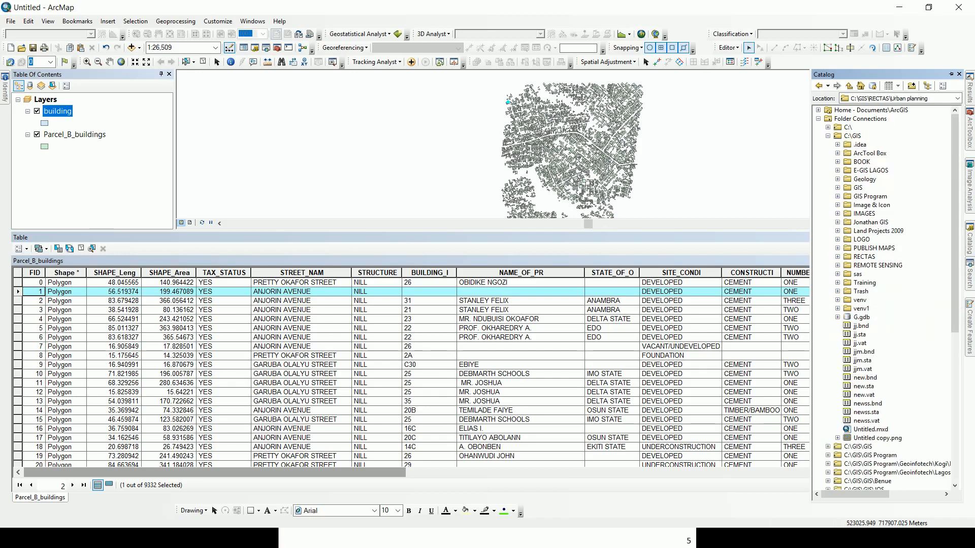
{"action": "left_click", "coordinate": [837, 283]}
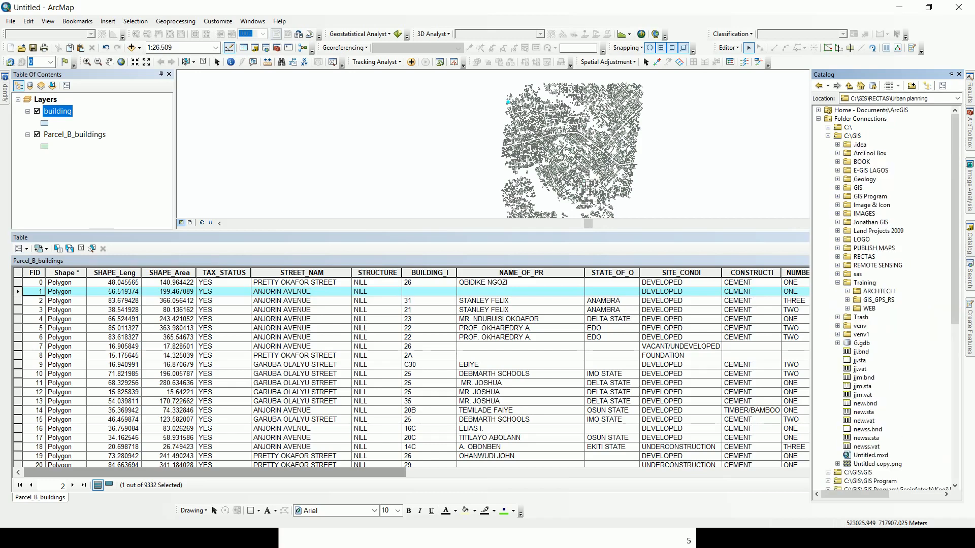
{"action": "left_click", "coordinate": [847, 300]}
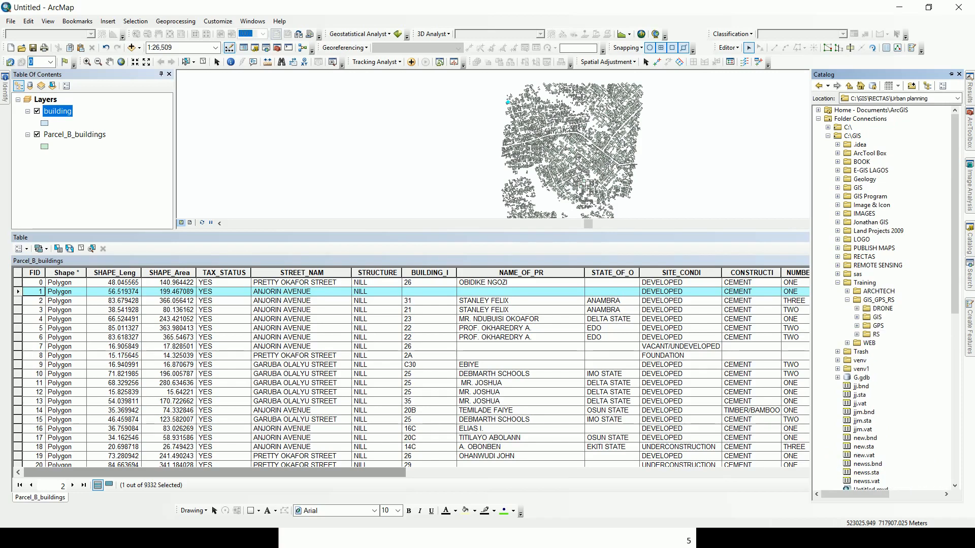
{"action": "left_click", "coordinate": [857, 317]}
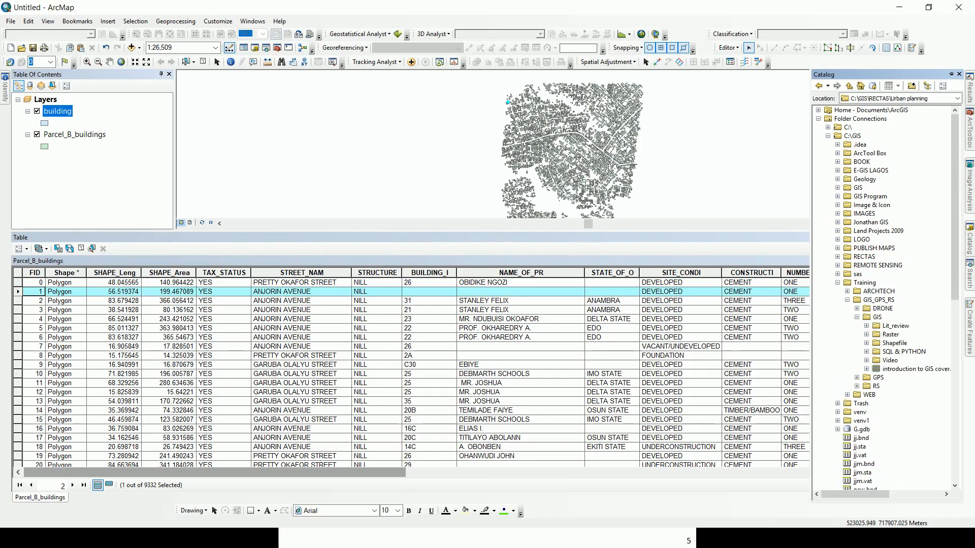
{"action": "right_click", "coordinate": [877, 317]}
{"action": "mouse_move", "coordinate": [914, 382]}
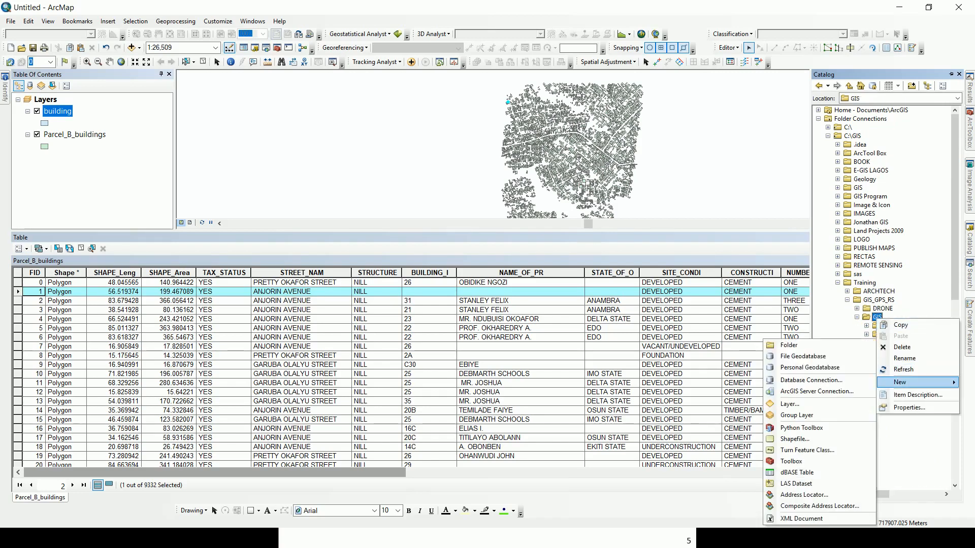
{"action": "left_click", "coordinate": [858, 346]}
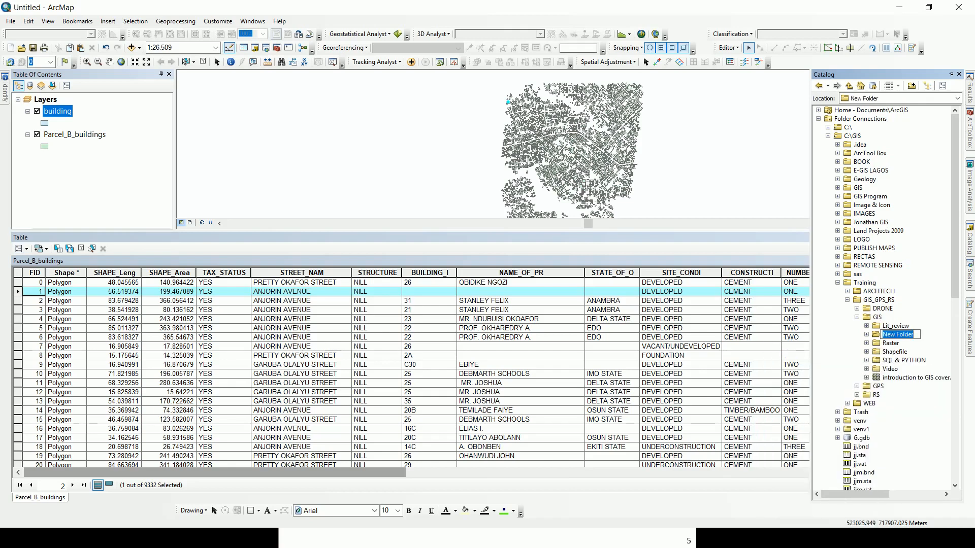
{"action": "type", "text": "greodata"}
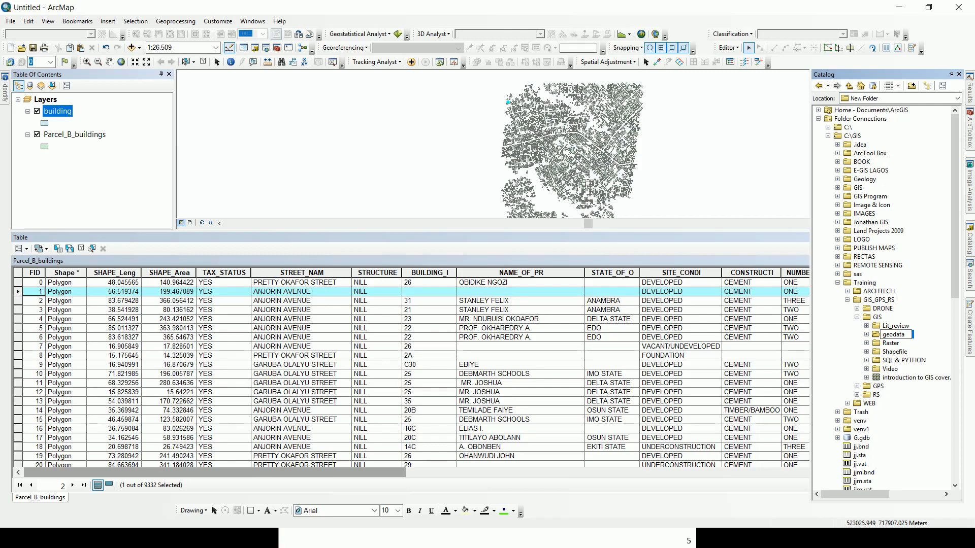
{"action": "type", "text": "base"}
{"action": "key", "text": "Return"}
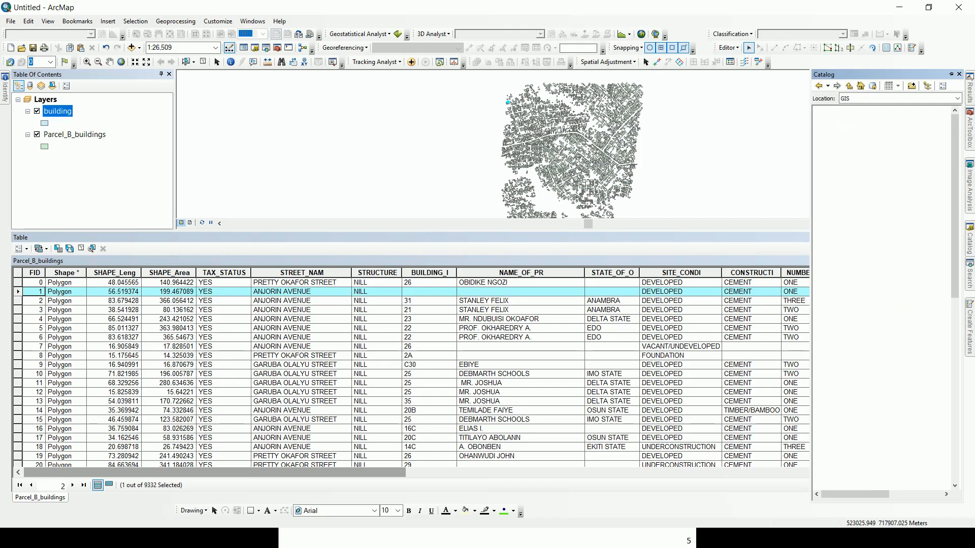
Create a new file geodatabase named SQL TRAINING.gdb in the geodatabase folder.
{"action": "right_click", "coordinate": [894, 368]}
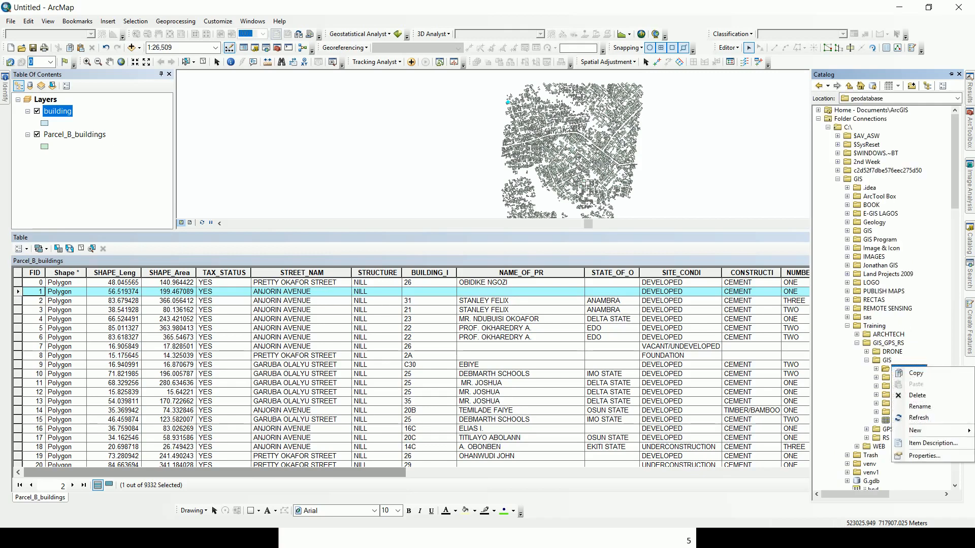
{"action": "mouse_move", "coordinate": [916, 431]}
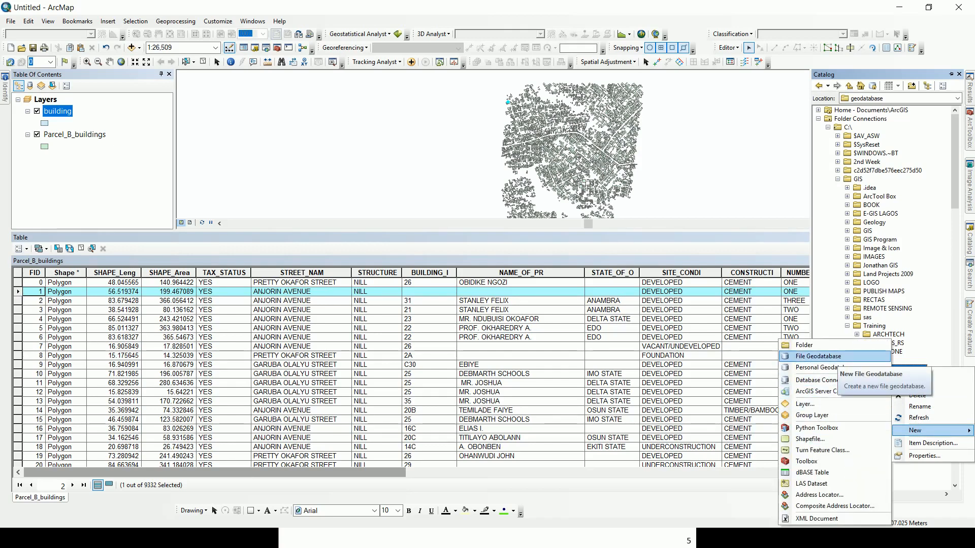
{"action": "left_click", "coordinate": [836, 356]}
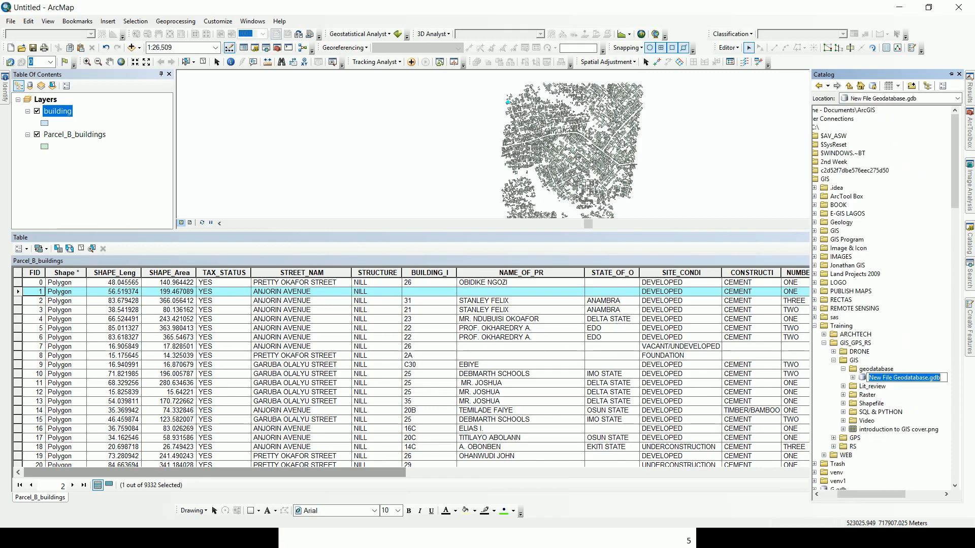
{"action": "type", "text": "SQL"}
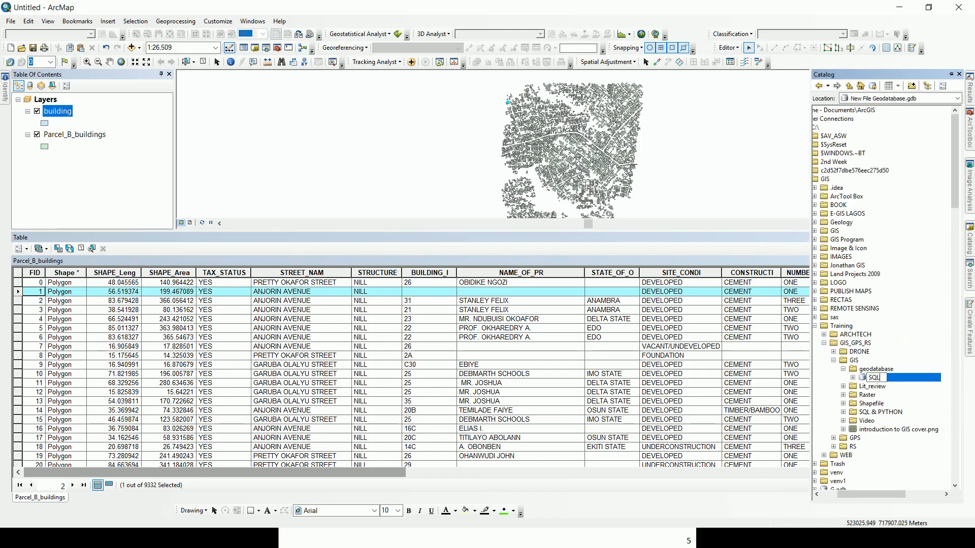
{"action": "type", "text": " TRAINING"}
{"action": "key", "text": "Return"}
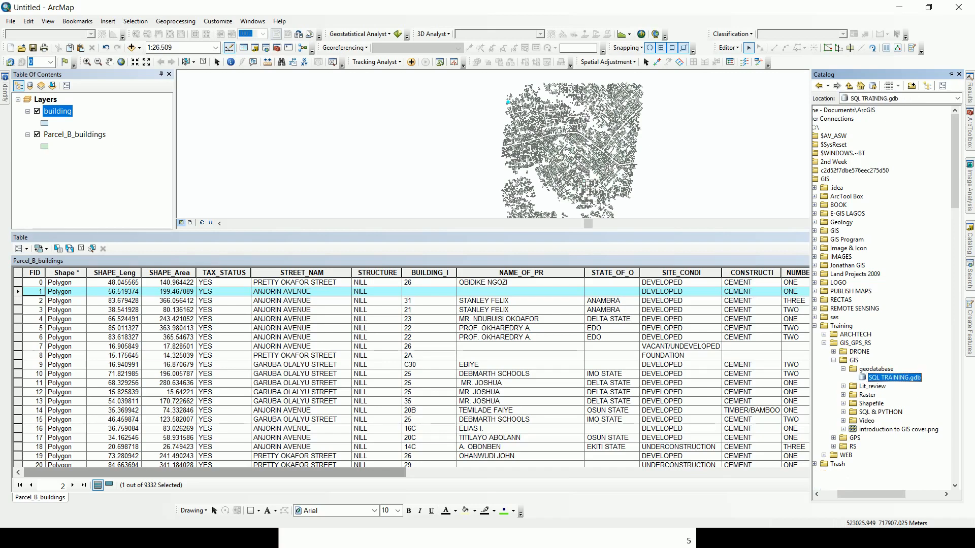
Start a new feature dataset named BUILDING in SQL TRAINING.gdb.
{"action": "right_click", "coordinate": [885, 377]}
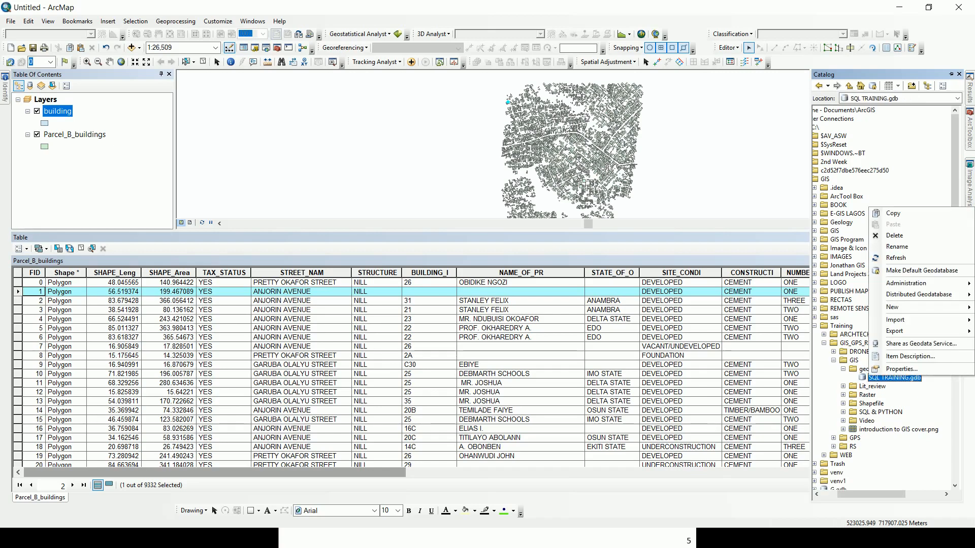
{"action": "mouse_move", "coordinate": [909, 307]}
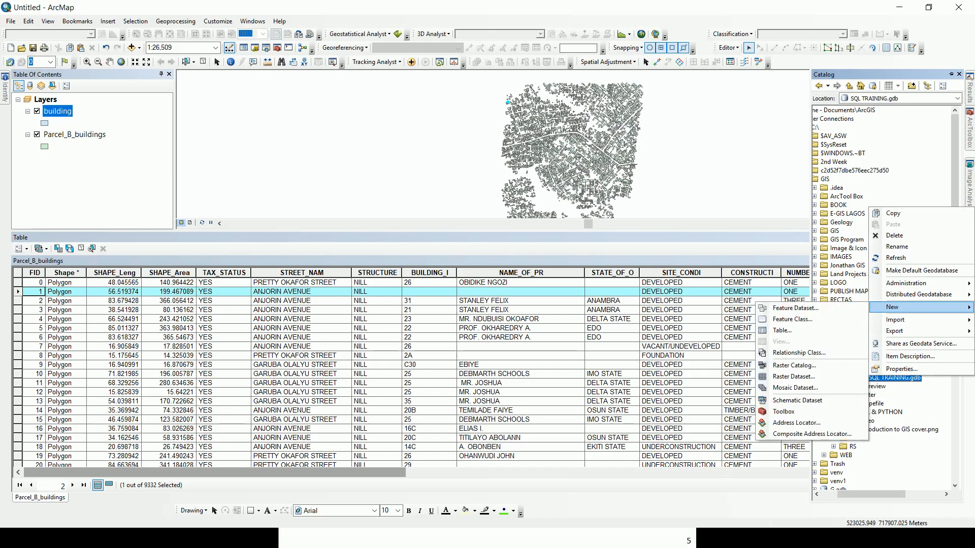
{"action": "left_click", "coordinate": [795, 308]}
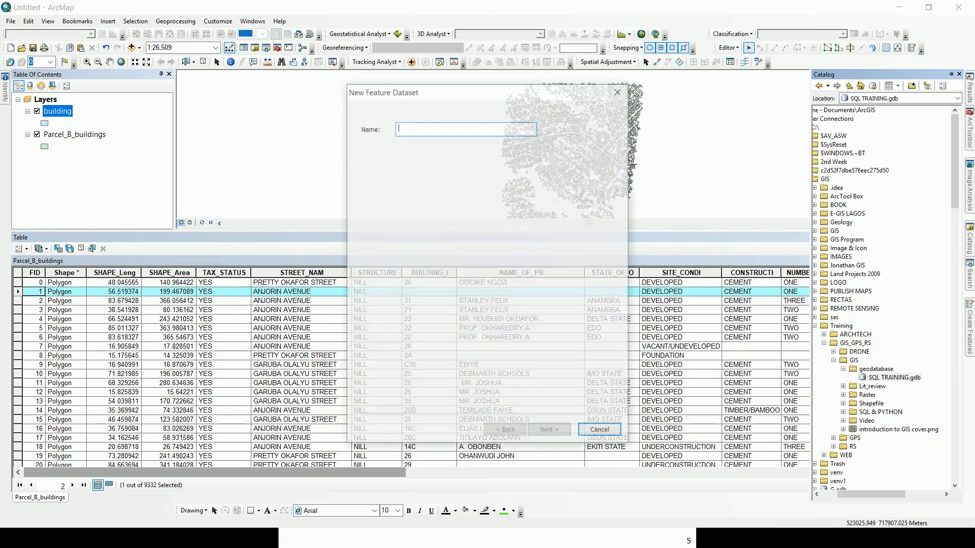
{"action": "type", "text": "BUILDING"}
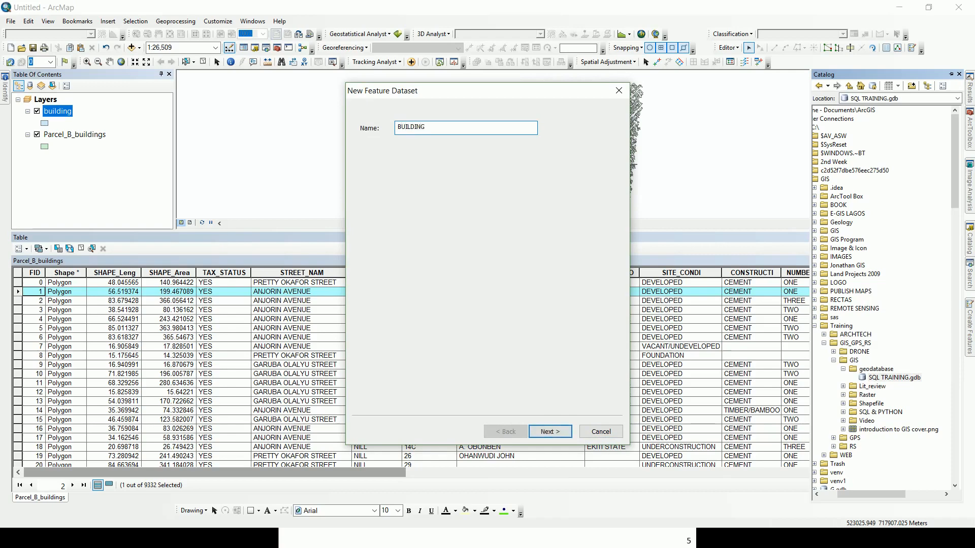
{"action": "key", "text": "Return"}
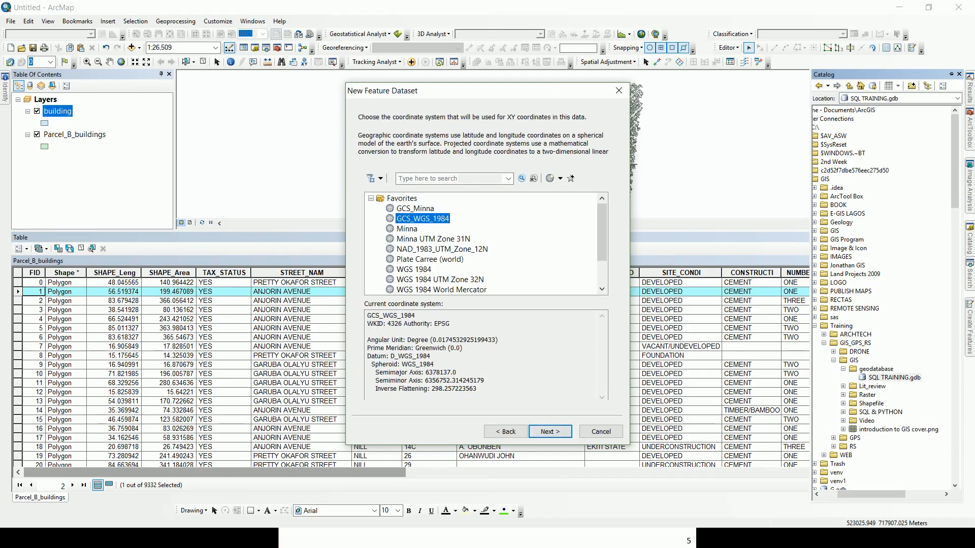
Choose Minna UTM Zone 31N from the Projected UTM Africa coordinate systems.
{"action": "left_click", "coordinate": [371, 198]}
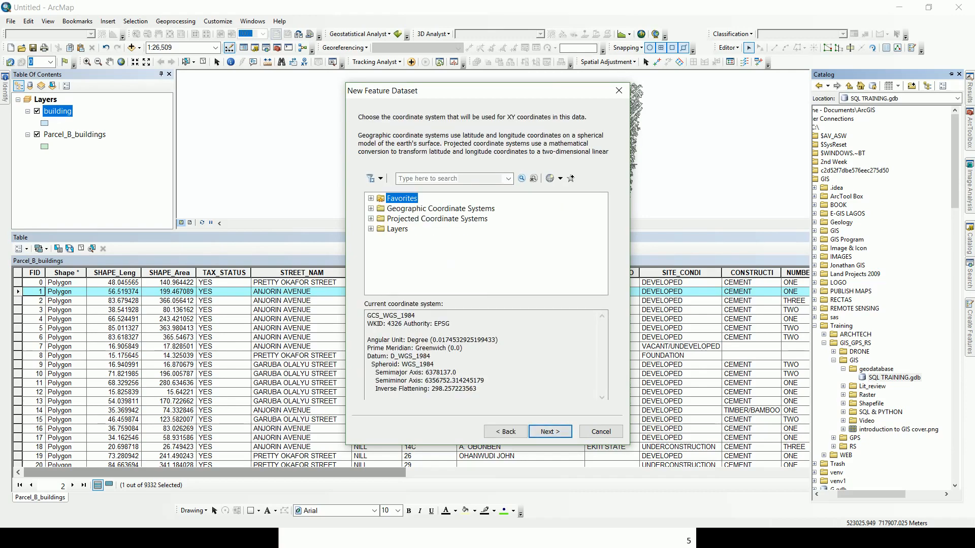
{"action": "left_click", "coordinate": [371, 208]}
{"action": "left_click_drag", "start_coordinate": [602, 228], "coordinate": [602, 263]}
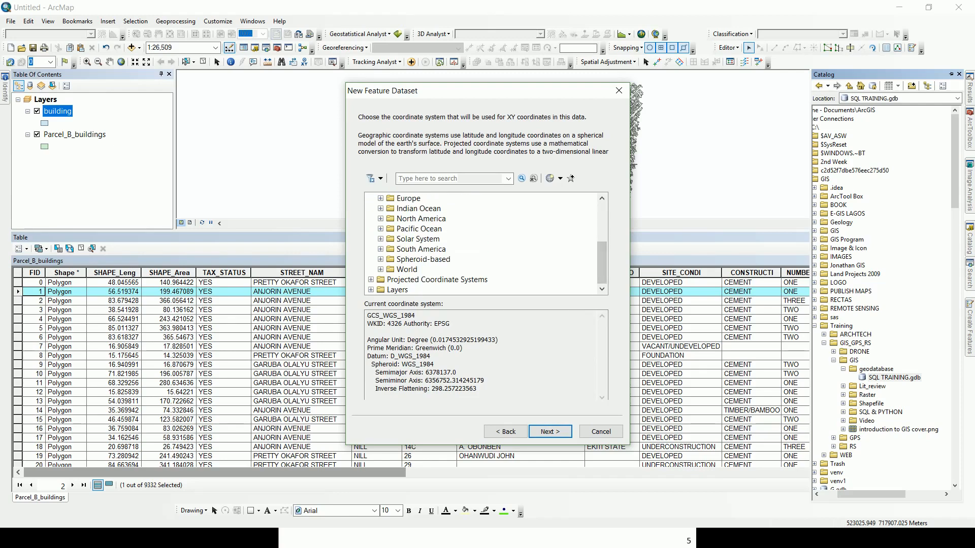
{"action": "left_click", "coordinate": [381, 269]}
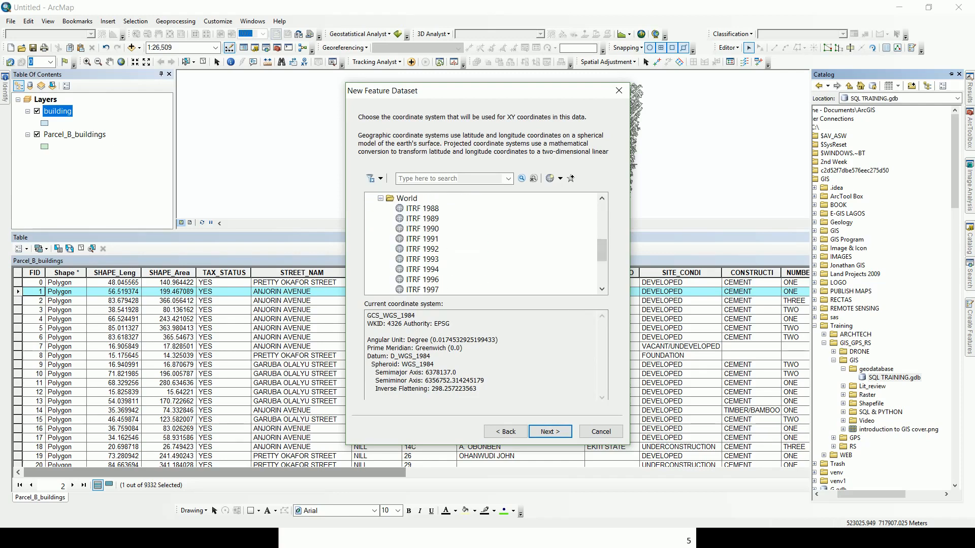
{"action": "left_click", "coordinate": [381, 199]}
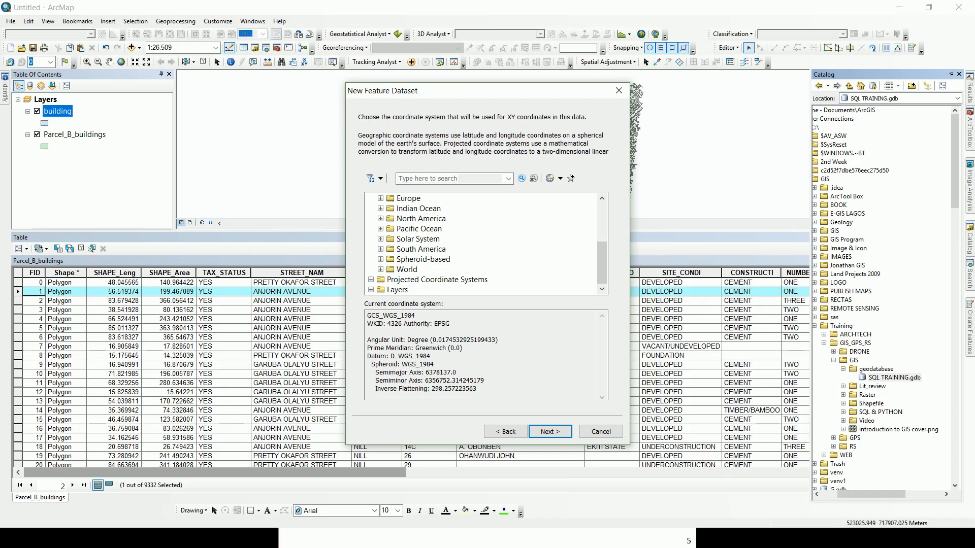
{"action": "left_click", "coordinate": [371, 280]}
{"action": "left_click_drag", "start_coordinate": [602, 262], "coordinate": [602, 265]}
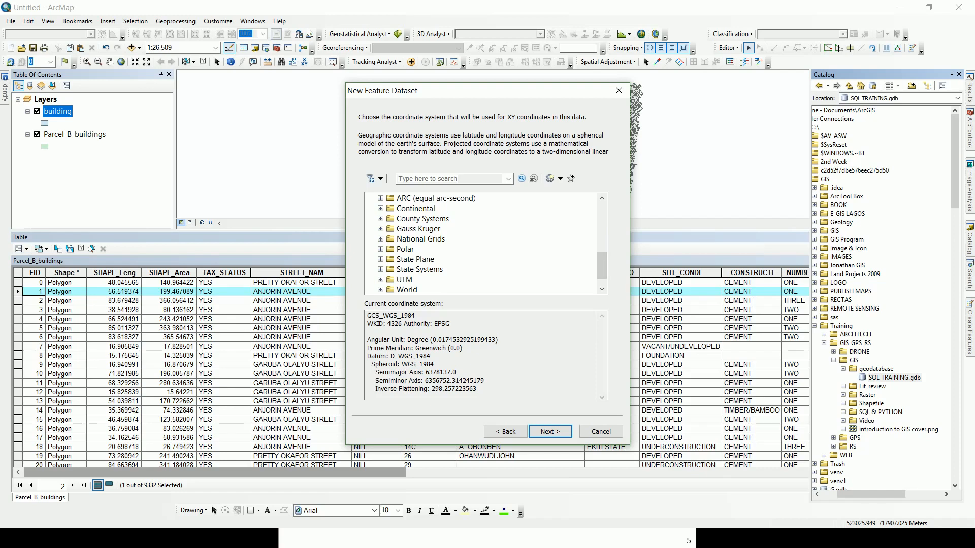
{"action": "left_click", "coordinate": [380, 279]}
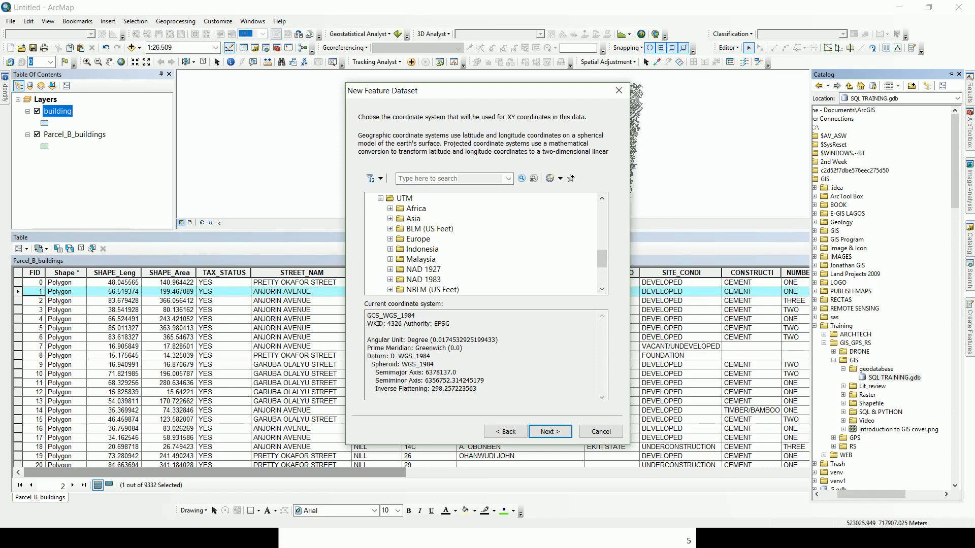
{"action": "left_click", "coordinate": [390, 209]}
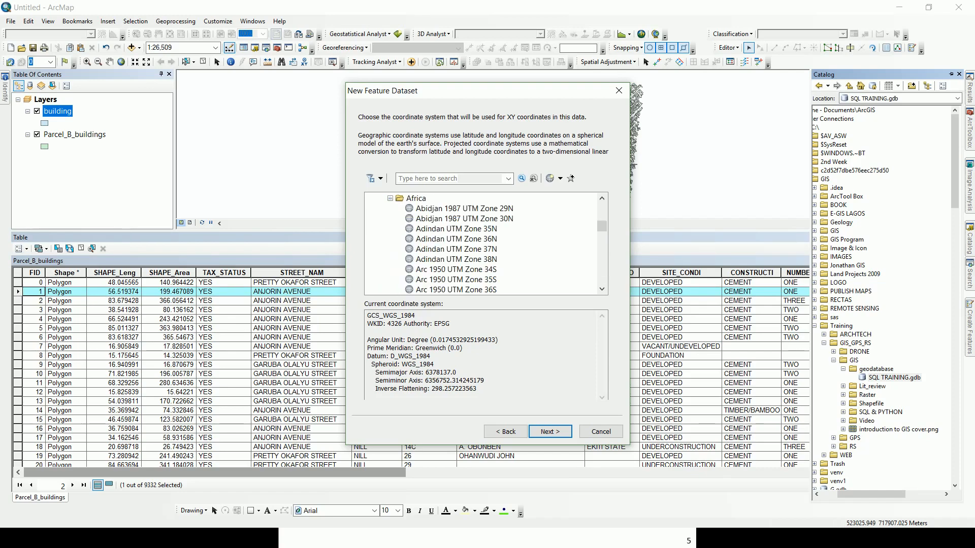
{"action": "left_click_drag", "start_coordinate": [601, 226], "coordinate": [602, 256]}
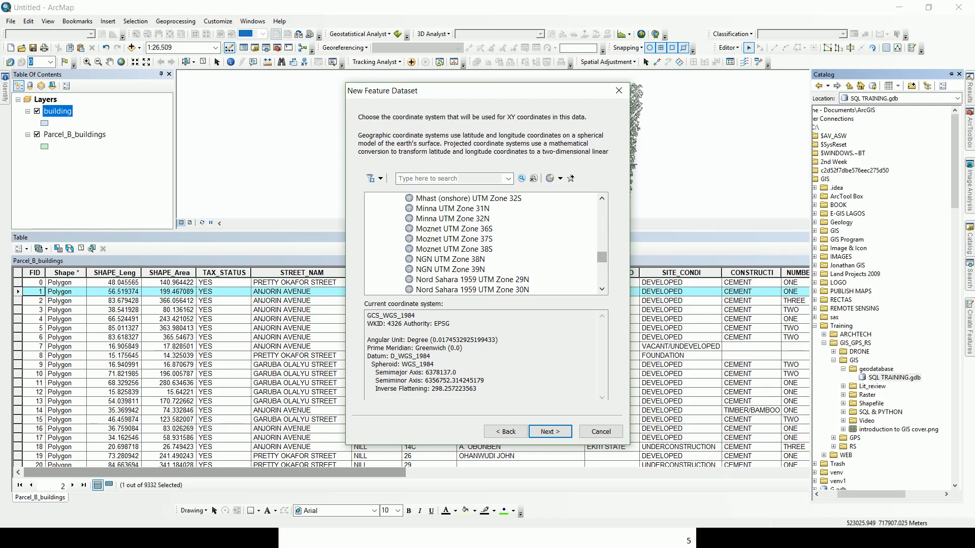
{"action": "left_click", "coordinate": [452, 209]}
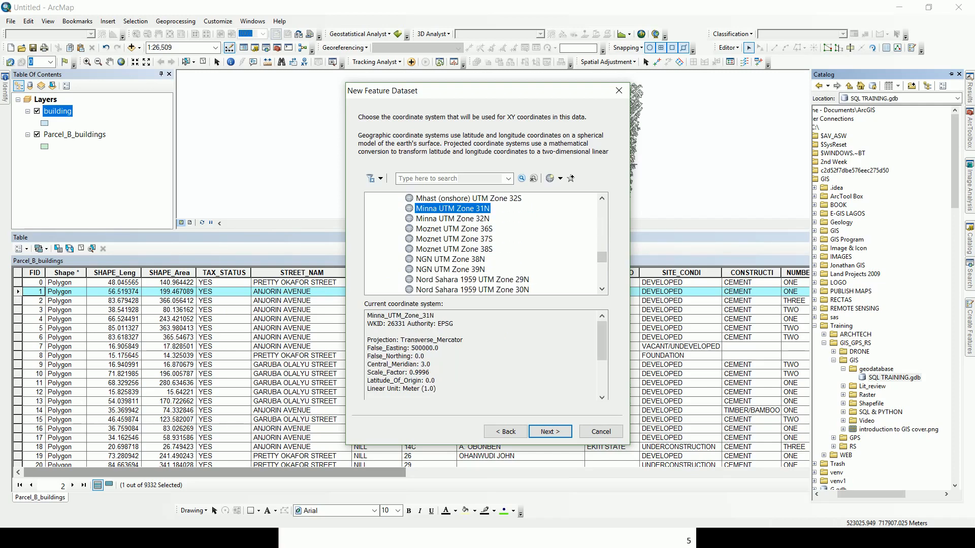
Accept the default Z coordinate and tolerance settings and finish the dataset.
{"action": "left_click", "coordinate": [550, 431]}
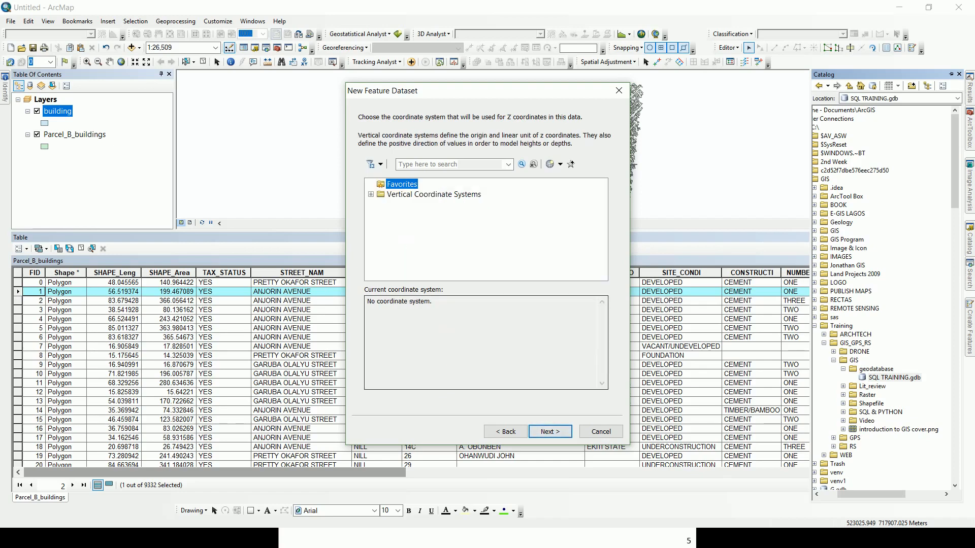
{"action": "left_click", "coordinate": [550, 432]}
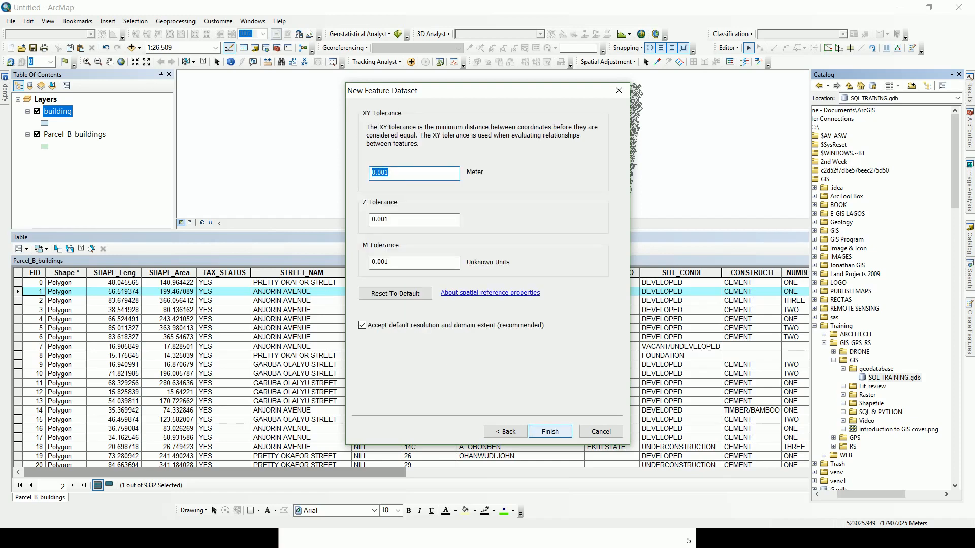
{"action": "left_click", "coordinate": [550, 432]}
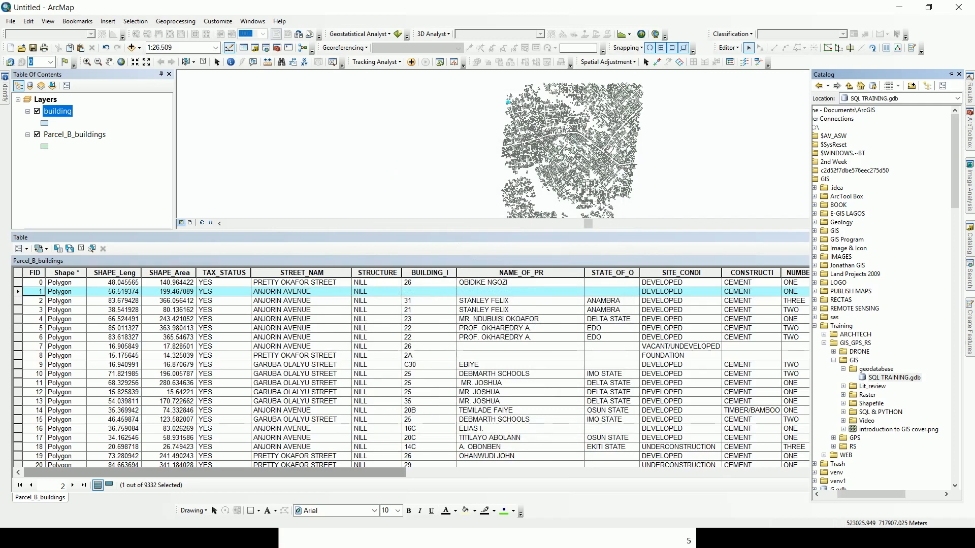
Open a new feature class dialog for BUILDING, then cancel it.
{"action": "right_click", "coordinate": [891, 386]}
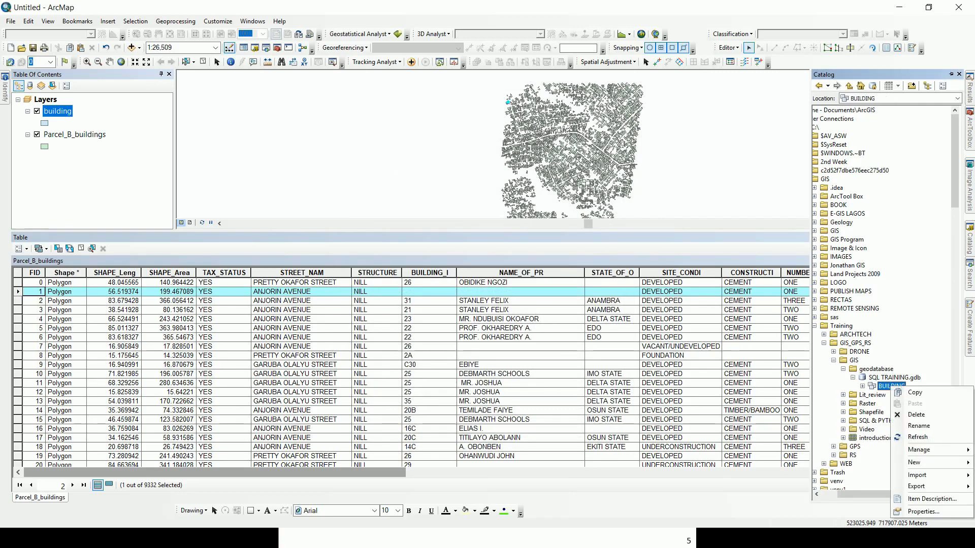
{"action": "mouse_move", "coordinate": [917, 475]}
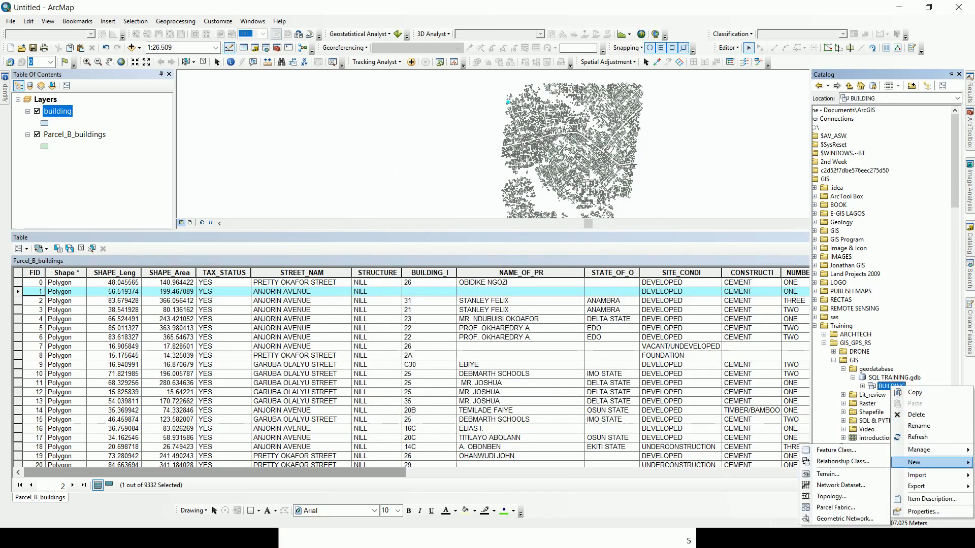
{"action": "left_click", "coordinate": [835, 450]}
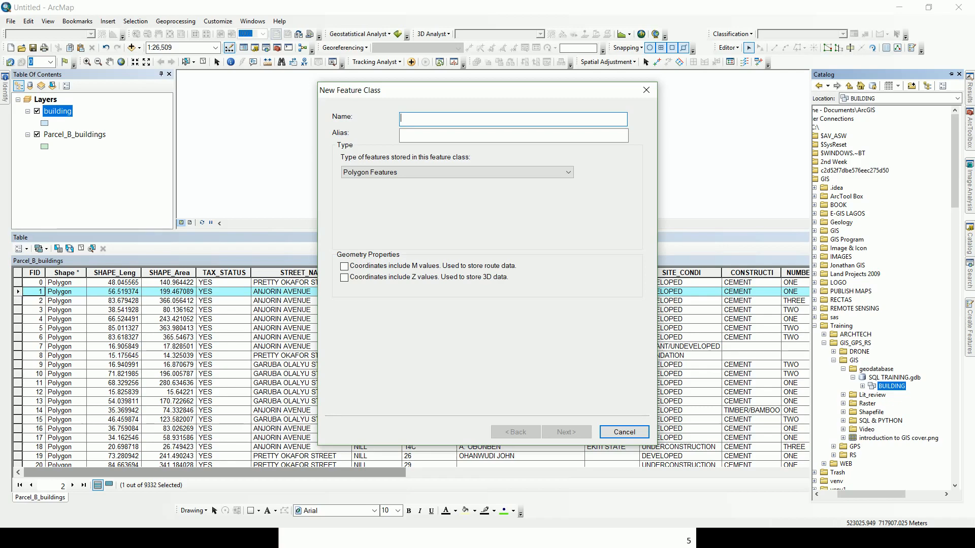
{"action": "left_click", "coordinate": [624, 432]}
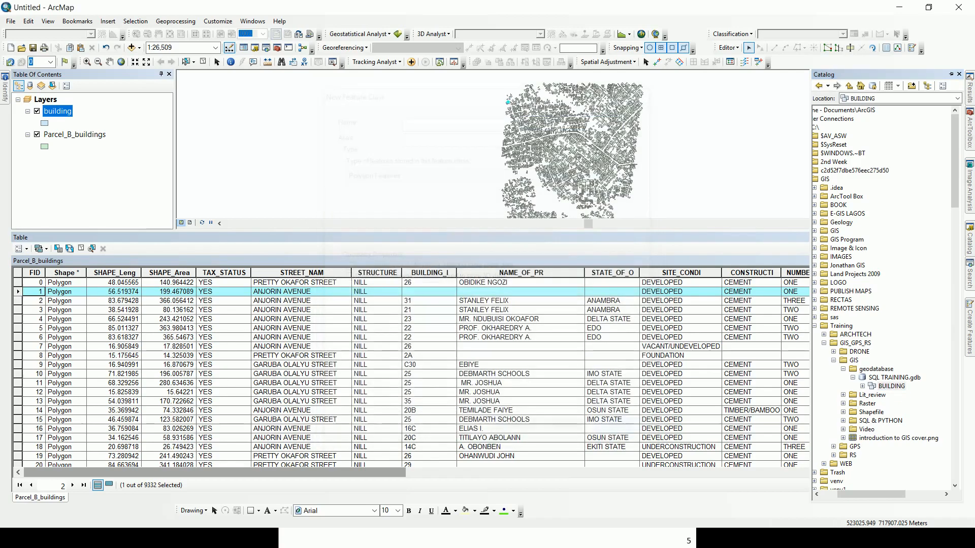
Rename the BUILDING feature dataset to LAND.
{"action": "right_click", "coordinate": [892, 386]}
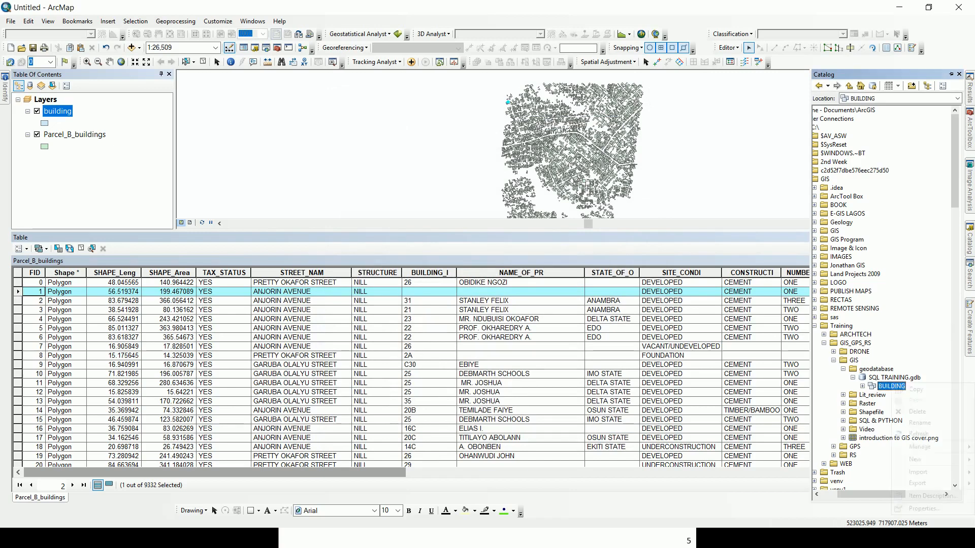
{"action": "left_click", "coordinate": [925, 424]}
{"action": "type", "text": "LAND"}
{"action": "key", "text": "Return"}
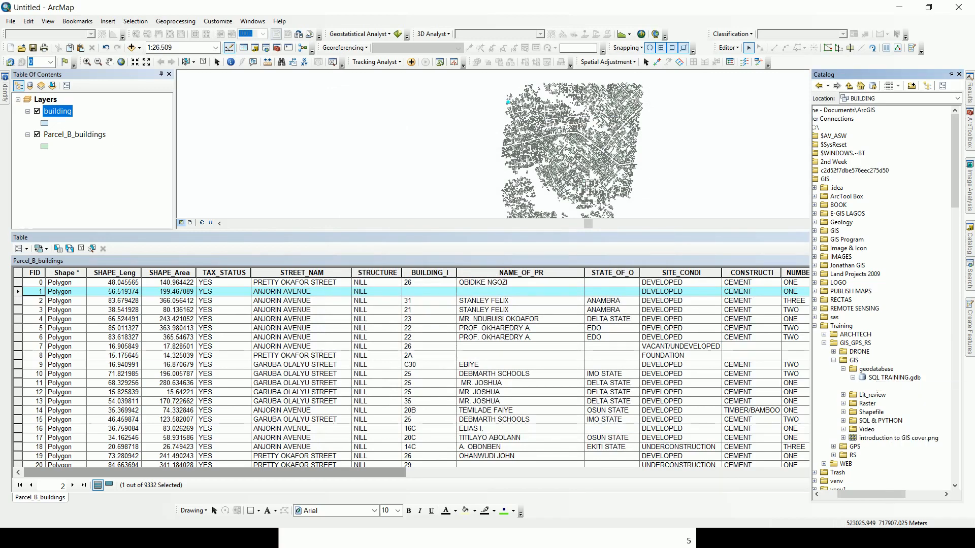
Start a feature class named VEGETATION with alias vegetation in the LAND dataset.
{"action": "right_click", "coordinate": [883, 386]}
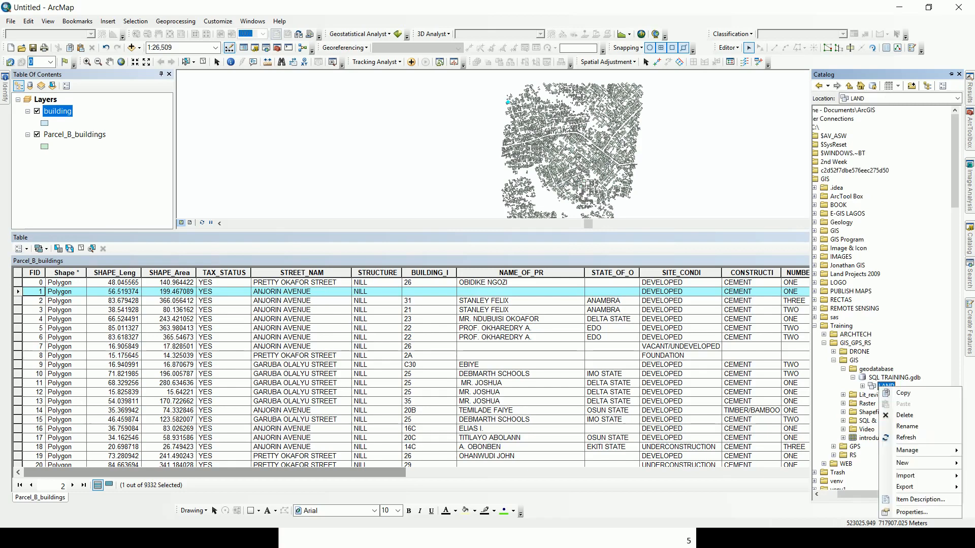
{"action": "mouse_move", "coordinate": [906, 463]}
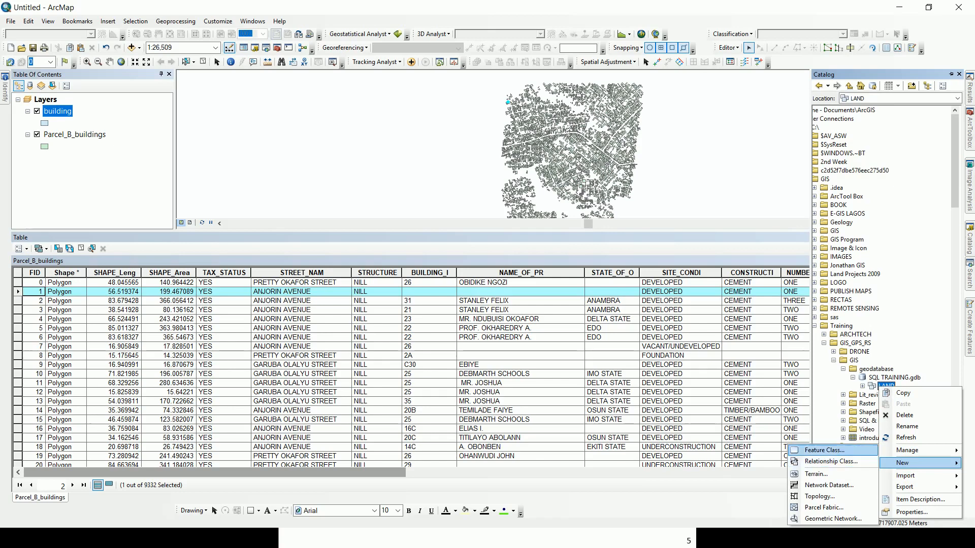
{"action": "left_click", "coordinate": [823, 450]}
{"action": "type", "text": "VEGETA"}
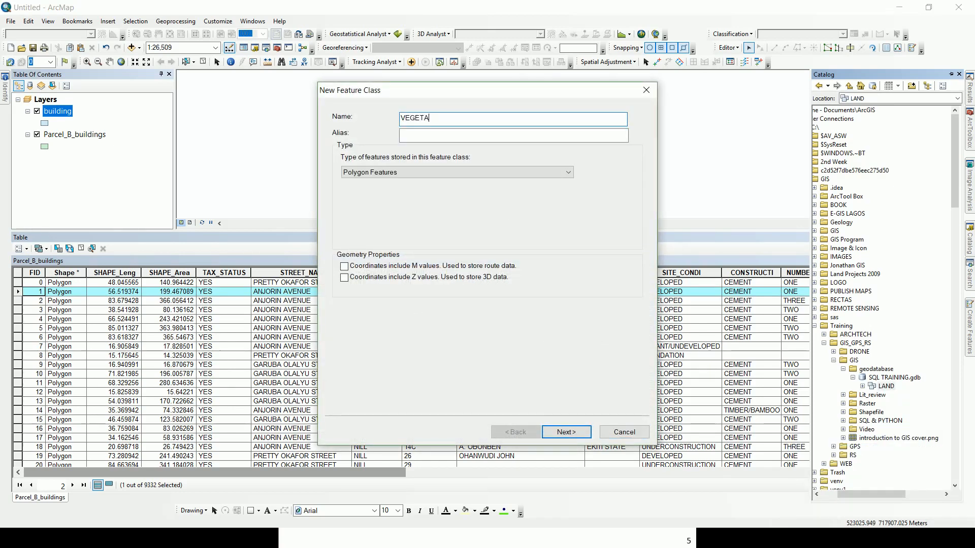
{"action": "type", "text": "TION"}
{"action": "left_click", "coordinate": [513, 135]}
{"action": "type", "text": "vegetation"}
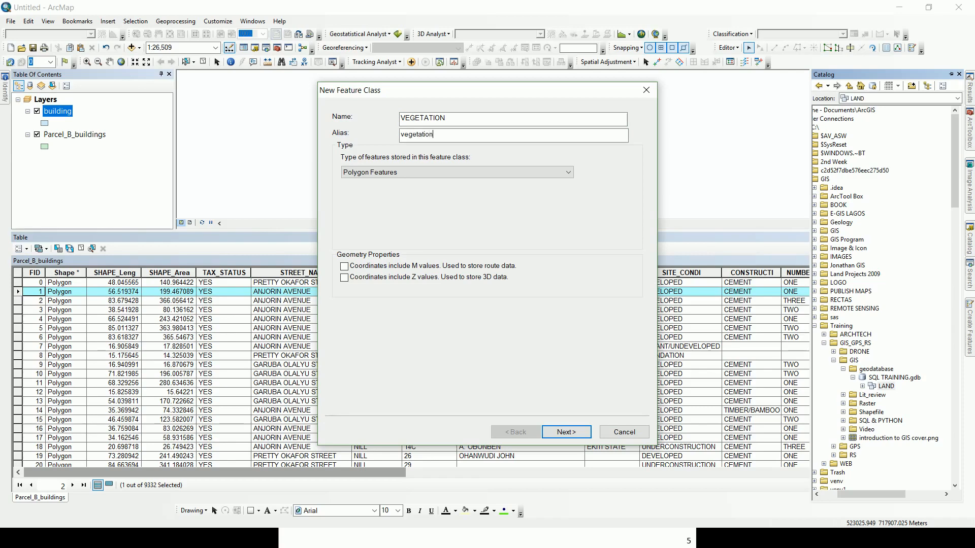
{"action": "key", "text": "Tab"}
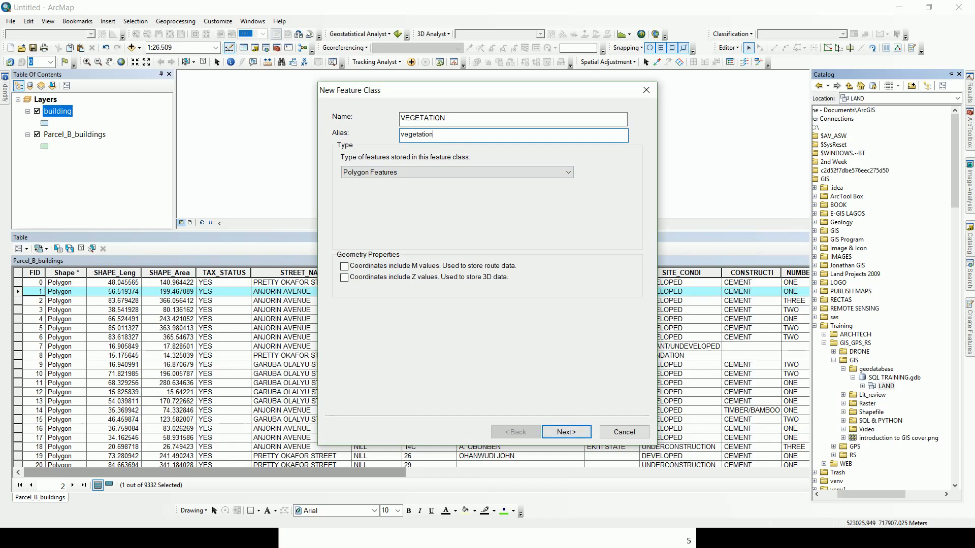
{"action": "key", "text": "Return"}
{"action": "key", "text": "Return"}
Add a Text field NAME and a Double field AREA.
{"action": "left_click", "coordinate": [386, 147]}
{"action": "type", "text": "N"}
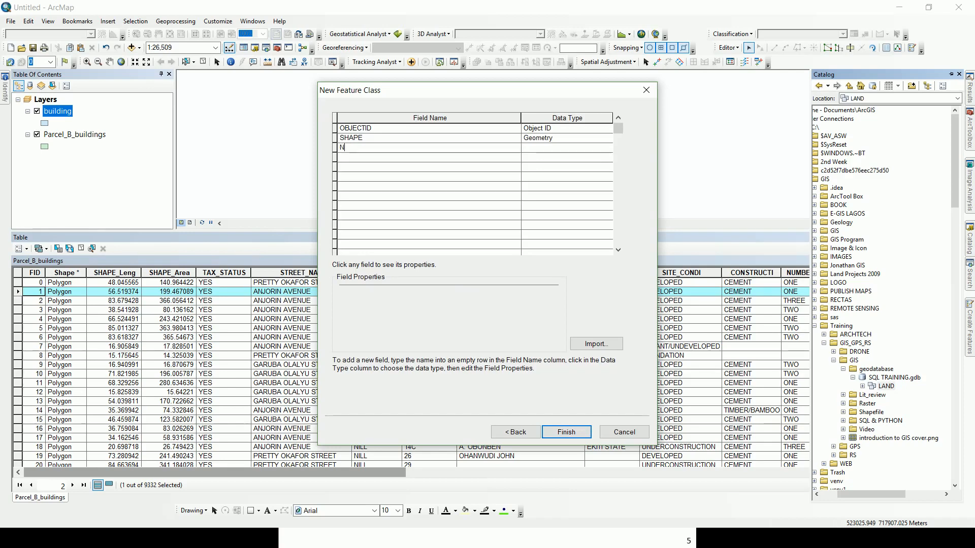
{"action": "type", "text": "AME"}
{"action": "left_click", "coordinate": [567, 148]}
{"action": "left_click", "coordinate": [566, 148]}
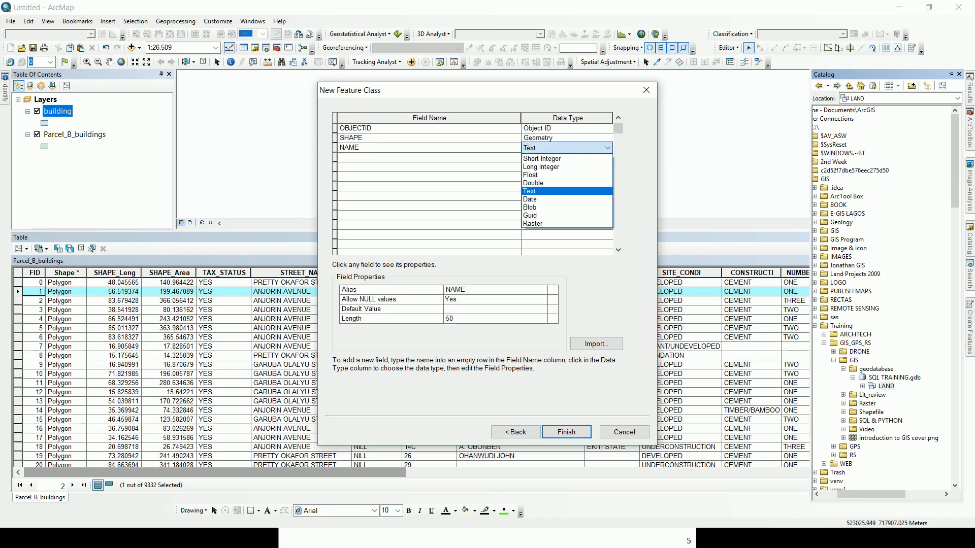
{"action": "left_click", "coordinate": [542, 191]}
{"action": "left_click", "coordinate": [376, 158]}
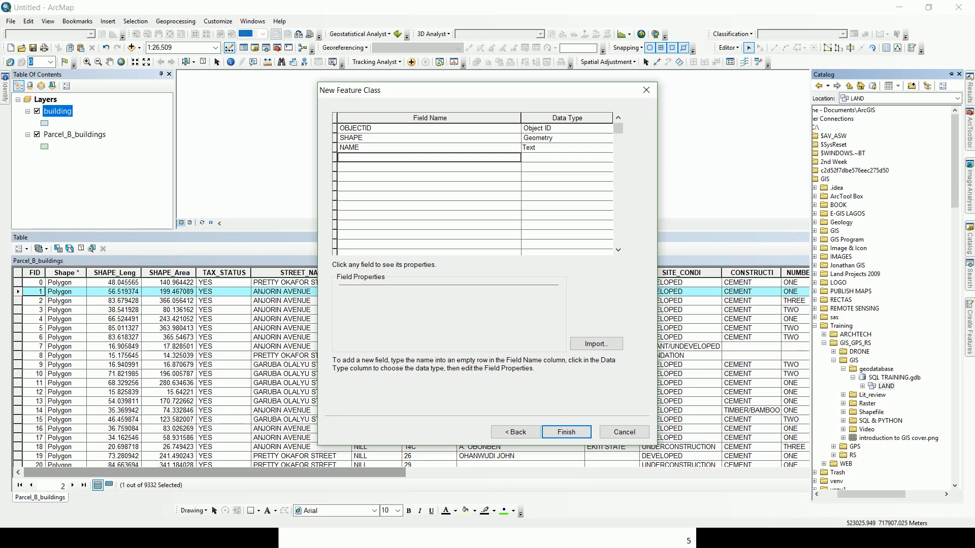
{"action": "type", "text": "AREA"}
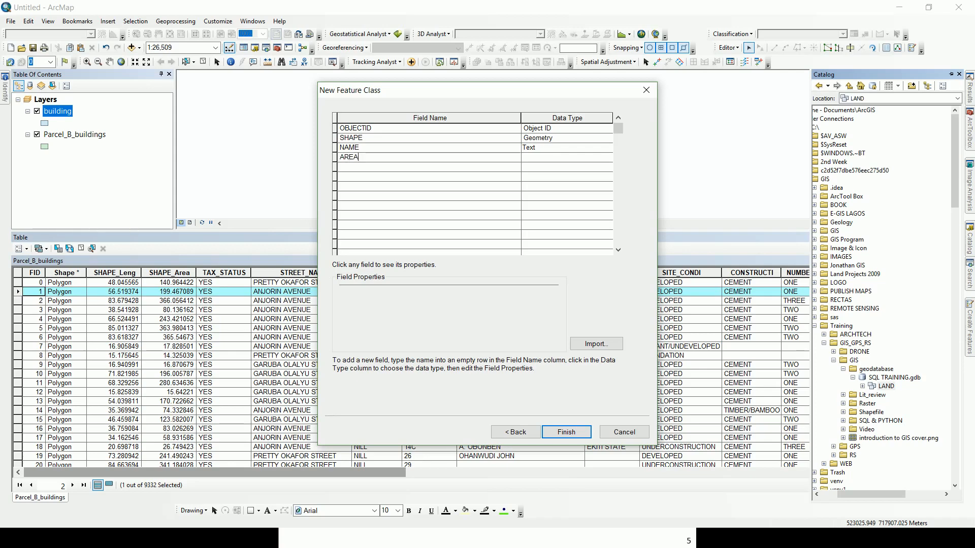
{"action": "left_click", "coordinate": [566, 157]}
{"action": "left_click", "coordinate": [566, 158]}
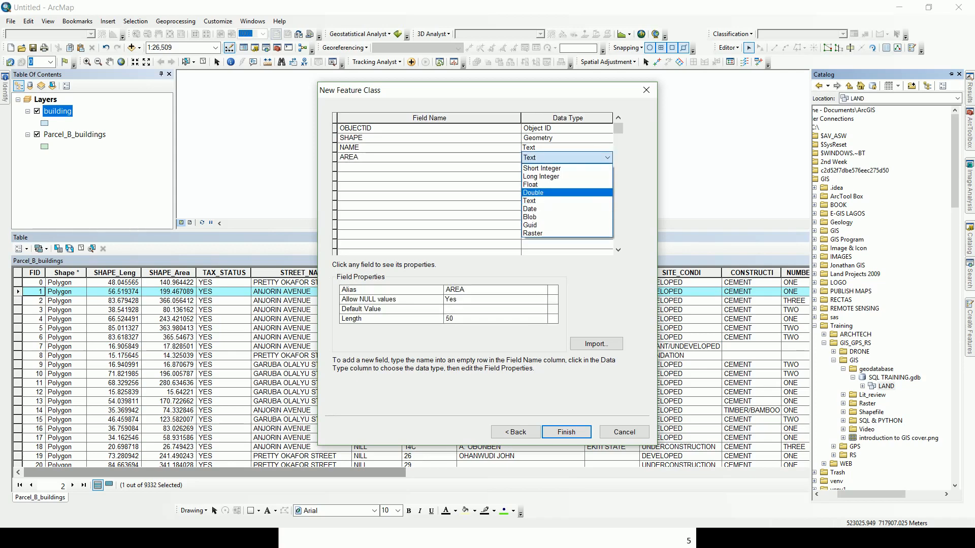
{"action": "left_click", "coordinate": [558, 193]}
Add a Text field CROP_TYPE with length 50.
{"action": "left_click", "coordinate": [429, 167]}
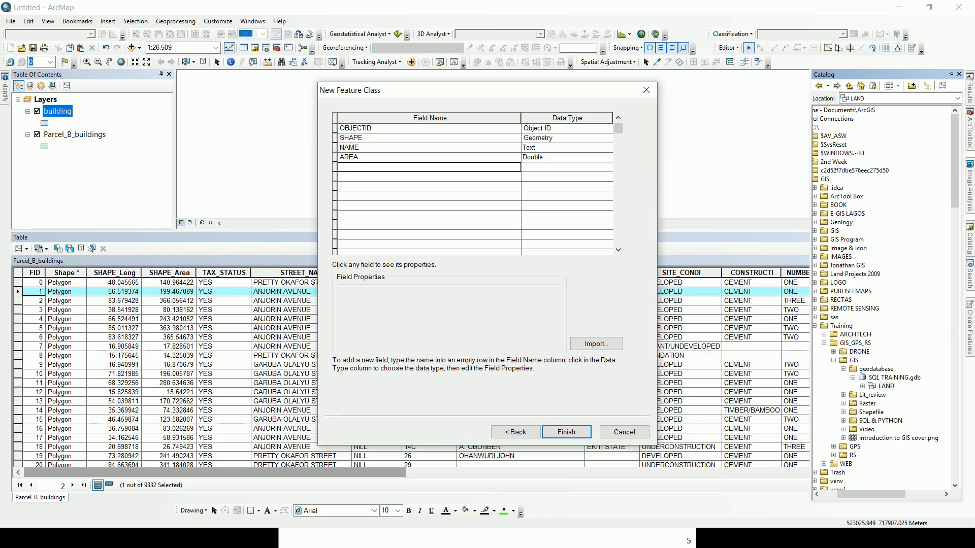
{"action": "type", "text": "CROP_TY"}
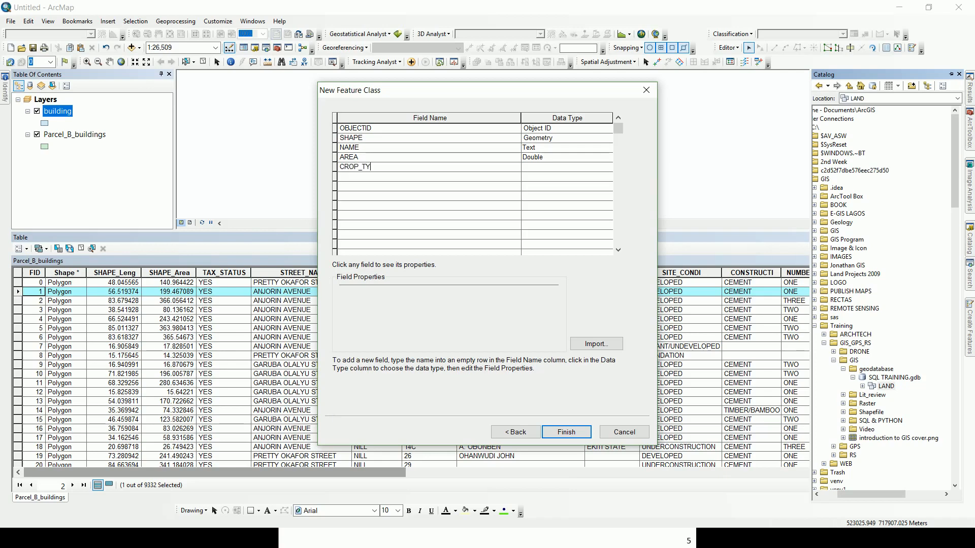
{"action": "type", "text": "PE"}
{"action": "left_click", "coordinate": [566, 167]}
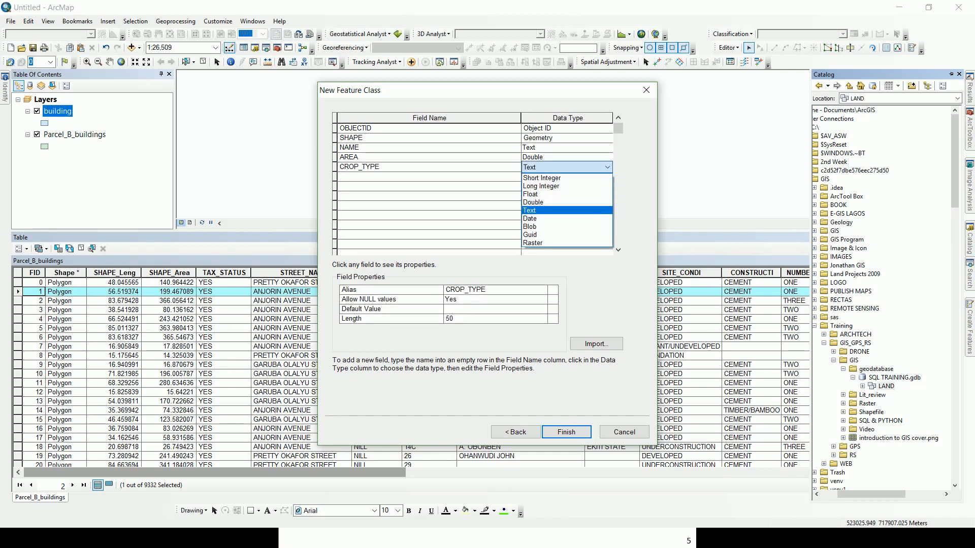
{"action": "left_click", "coordinate": [529, 210]}
{"action": "left_click", "coordinate": [495, 318]}
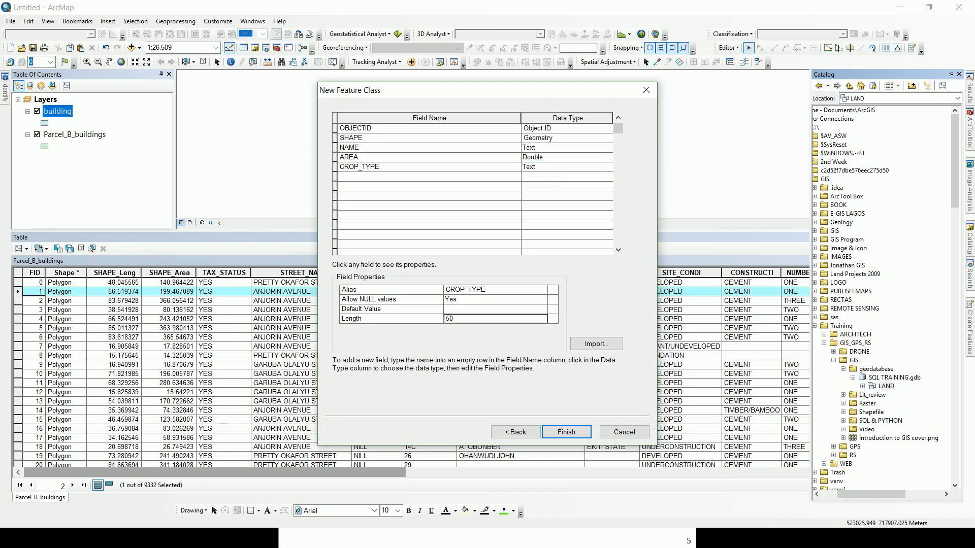
{"action": "type", "text": "30"}
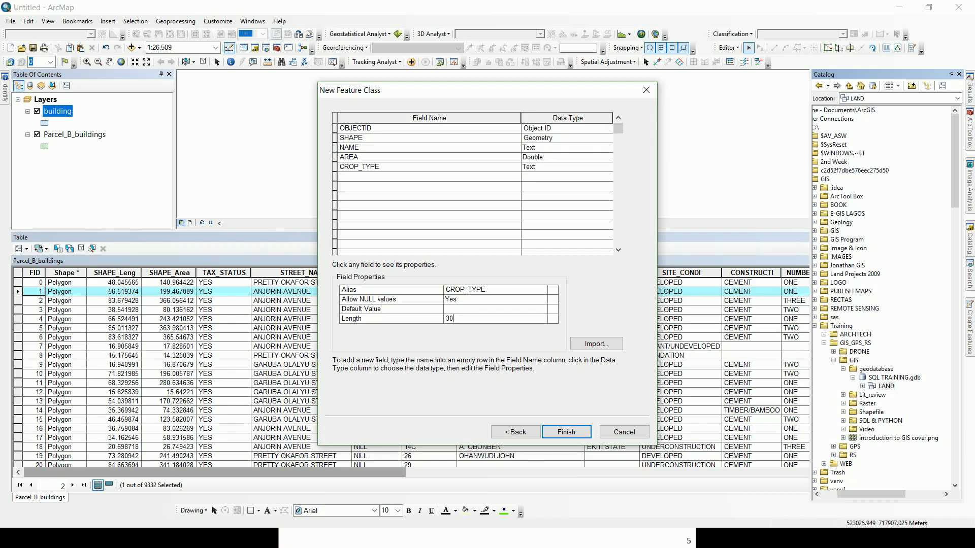
{"action": "key", "text": "BackSpace"}
{"action": "key", "text": "BackSpace"}
{"action": "type", "text": "50"}
Confirm AREA as Double and NAME as Text, then finish the feature class.
{"action": "left_click", "coordinate": [567, 157]}
{"action": "left_click", "coordinate": [567, 158]}
{"action": "left_click", "coordinate": [573, 157]}
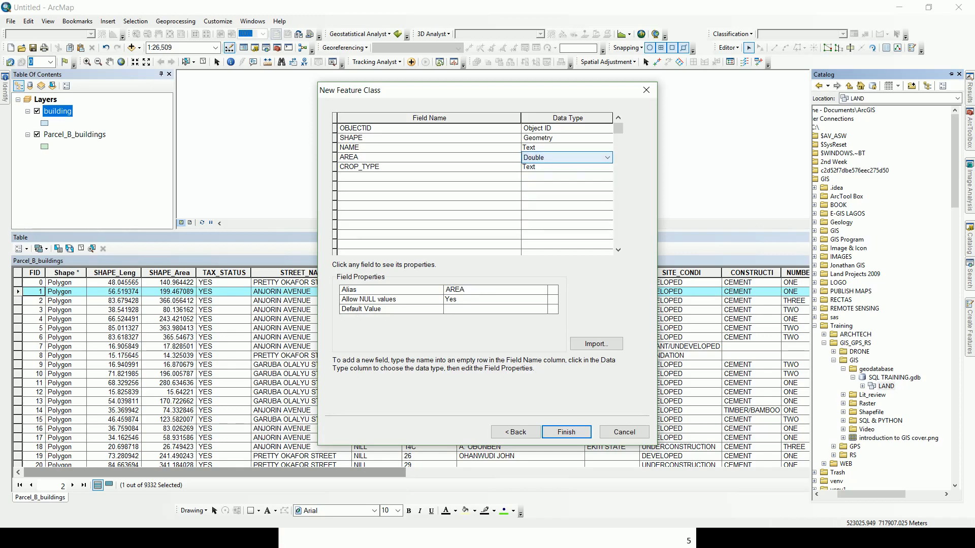
{"action": "double_click", "coordinate": [573, 148]}
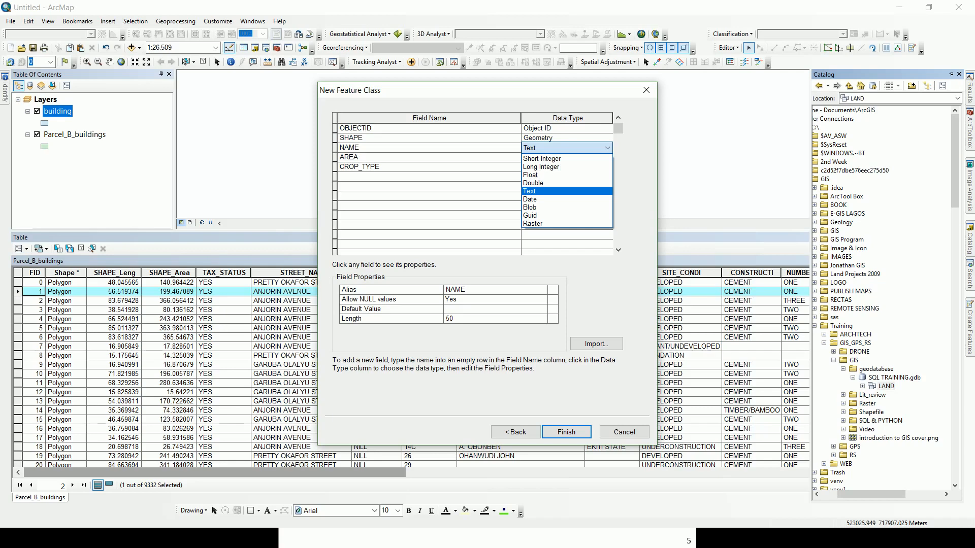
{"action": "left_click", "coordinate": [569, 148]}
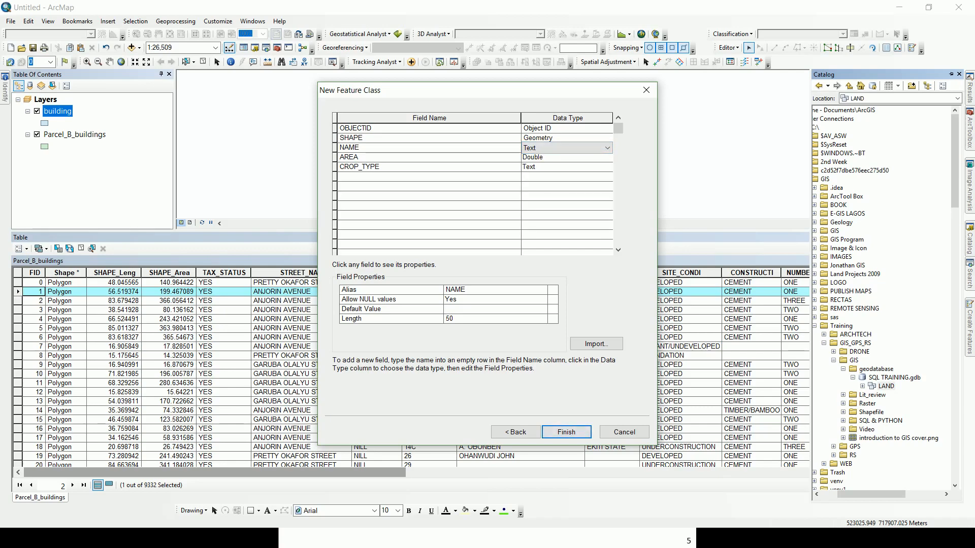
{"action": "left_click", "coordinate": [566, 432]}
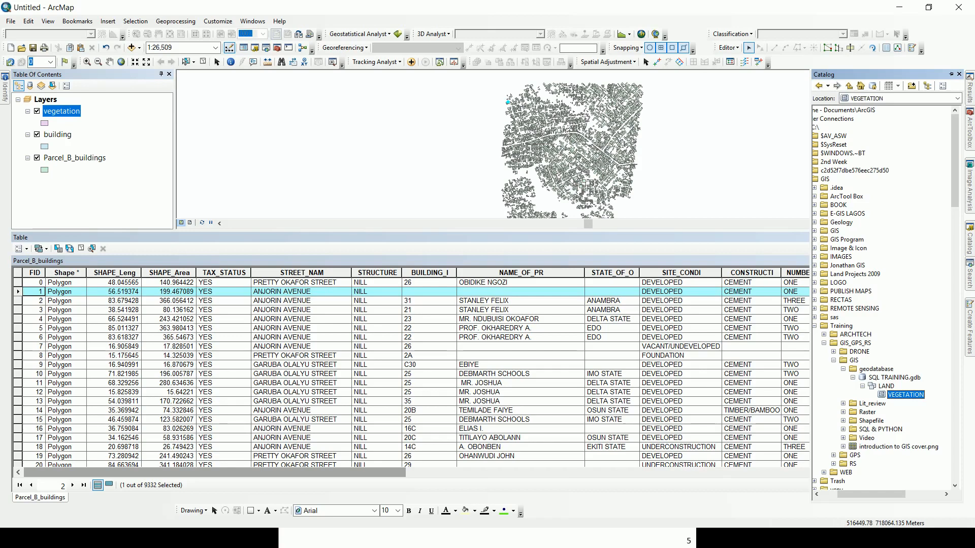
Open the vegetation layer's empty attribute table and bring back the Catalog window.
{"action": "right_click", "coordinate": [61, 112]}
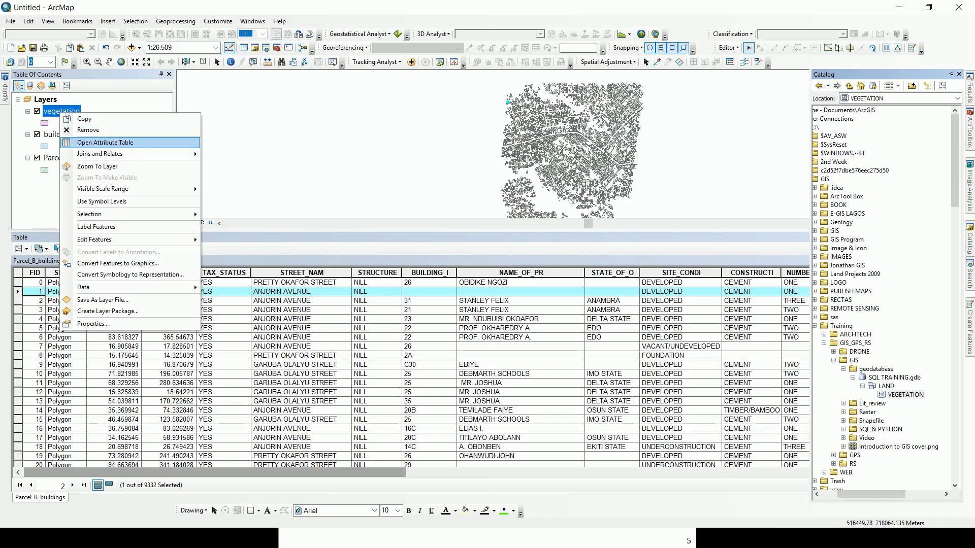
{"action": "left_click", "coordinate": [106, 143]}
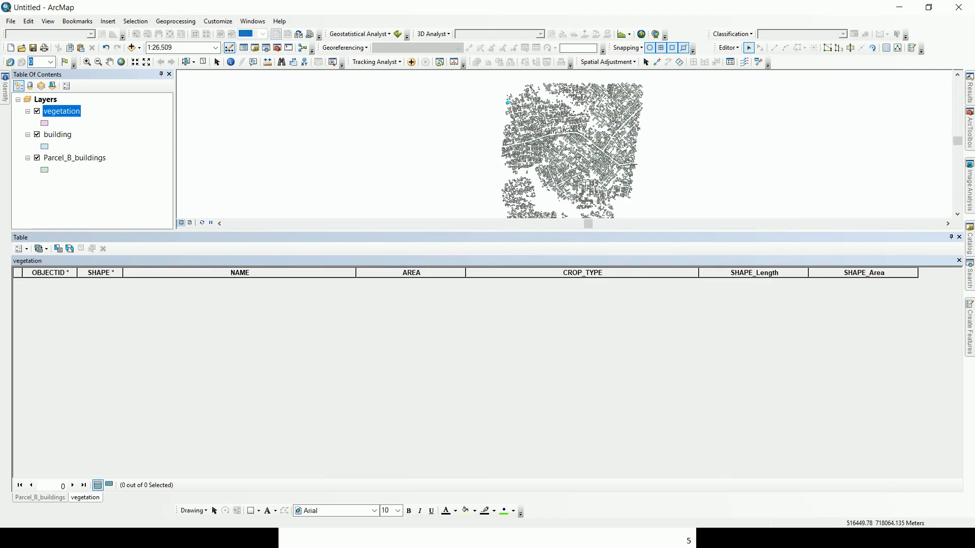
{"action": "left_click", "coordinate": [50, 272]}
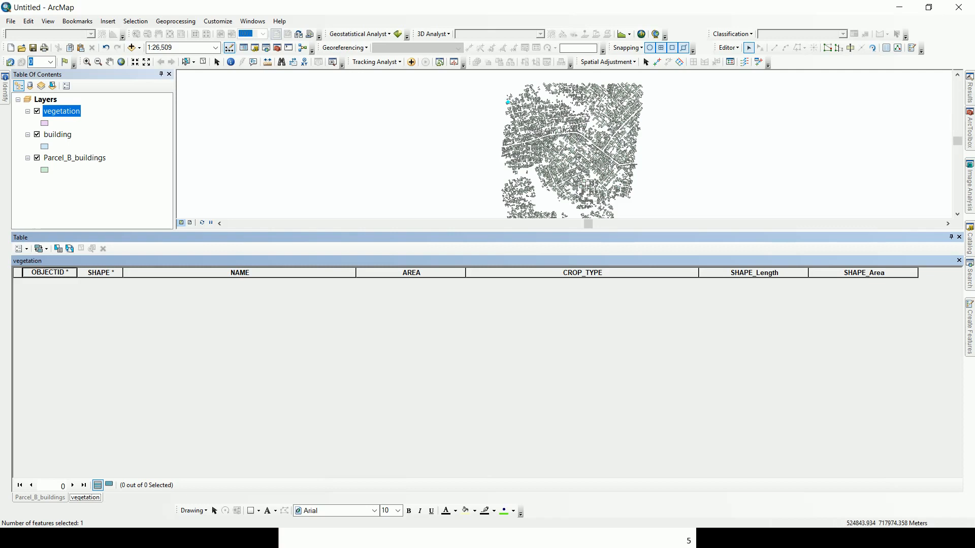
{"action": "left_click", "coordinate": [970, 239]}
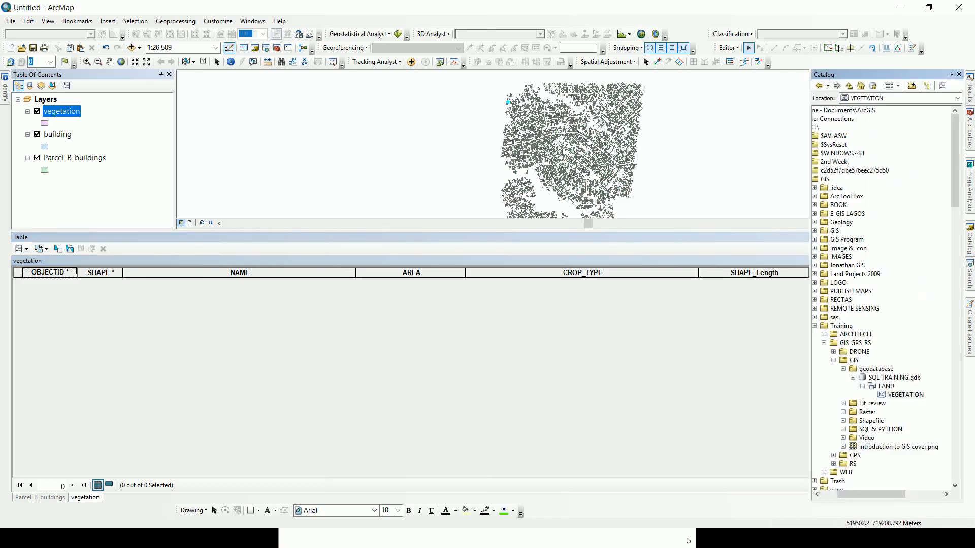
Drag the map/table splitter down to enlarge the map above the attribute table.
{"action": "left_click_drag", "start_coordinate": [375, 232], "coordinate": [376, 327]}
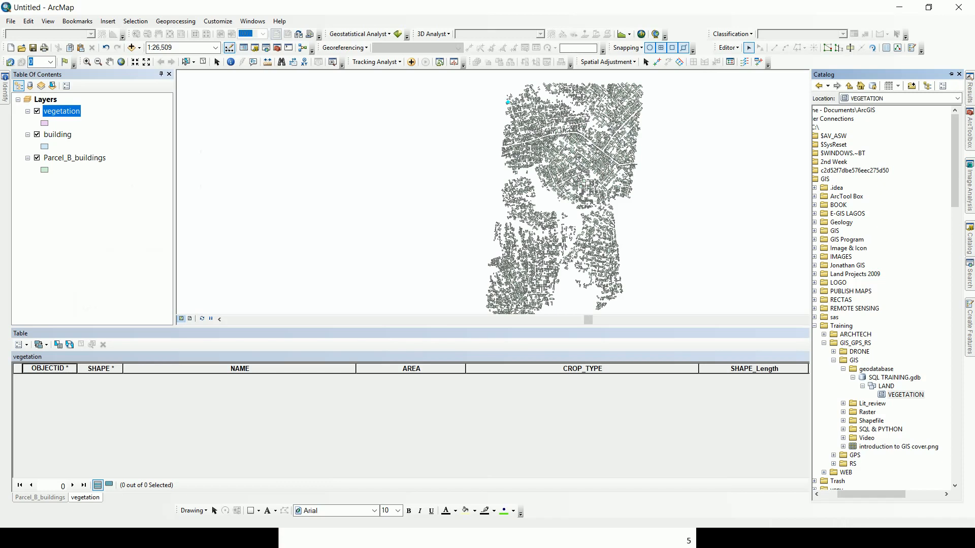
{"action": "right_click", "coordinate": [65, 111]}
{"action": "mouse_move", "coordinate": [132, 237]}
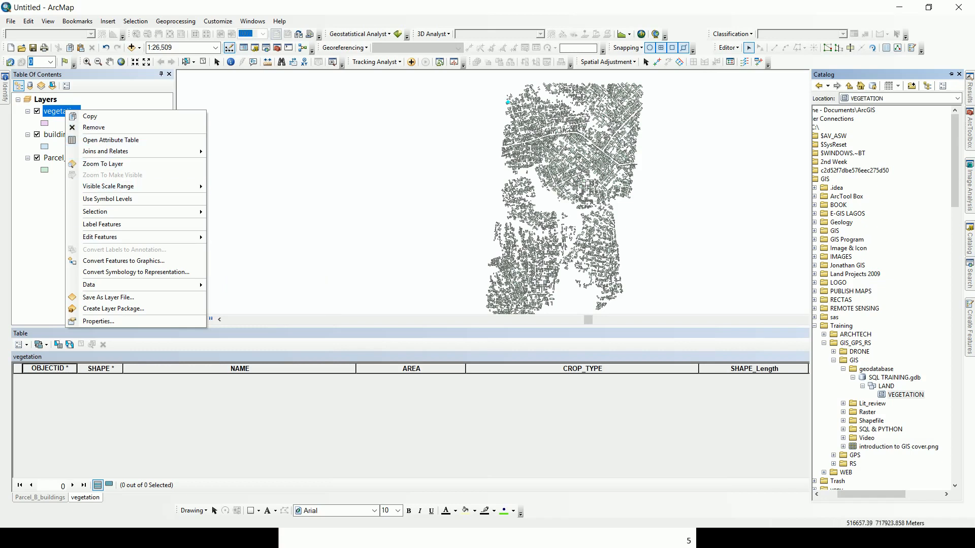
Start editing the vegetation layer, continuing past the spatial reference warning.
{"action": "right_click", "coordinate": [53, 112]}
{"action": "mouse_move", "coordinate": [101, 286]}
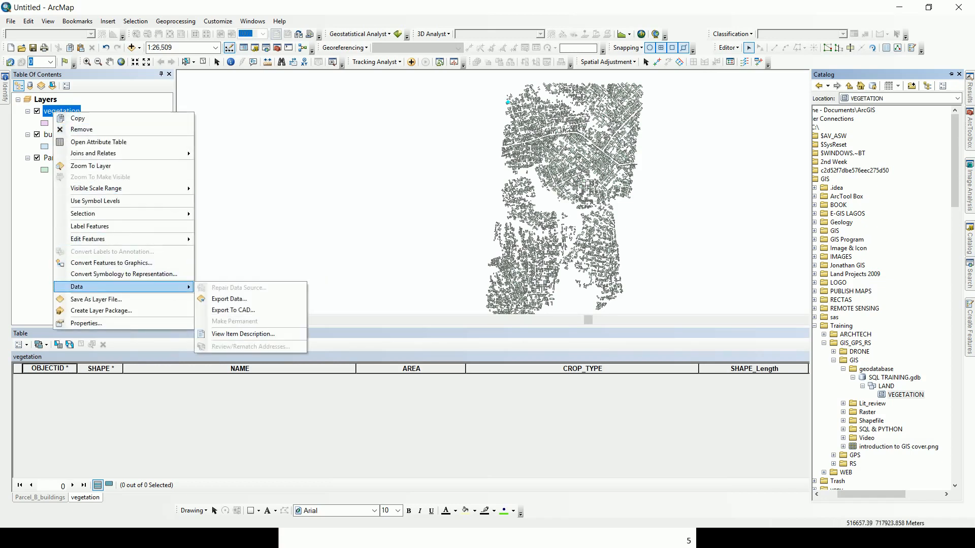
{"action": "mouse_move", "coordinate": [89, 240]}
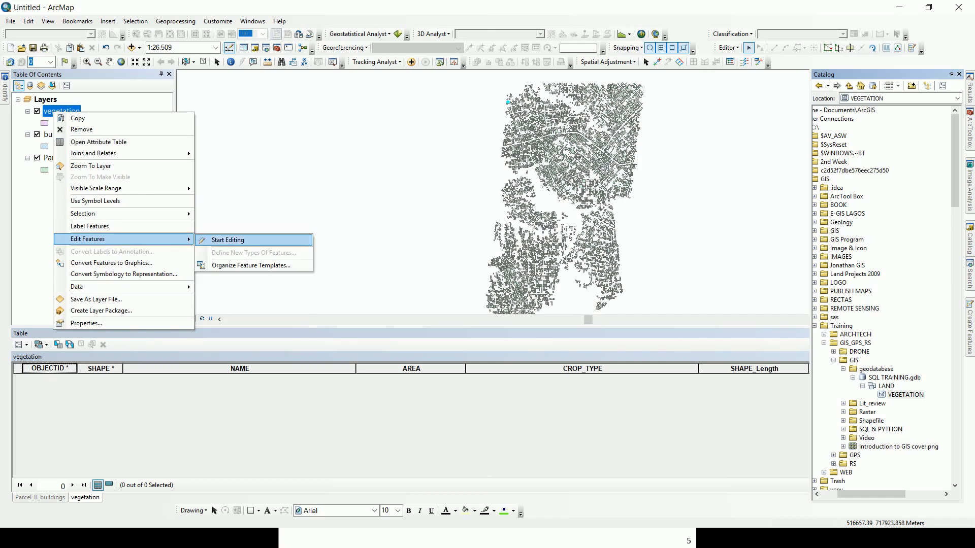
{"action": "left_click", "coordinate": [228, 240]}
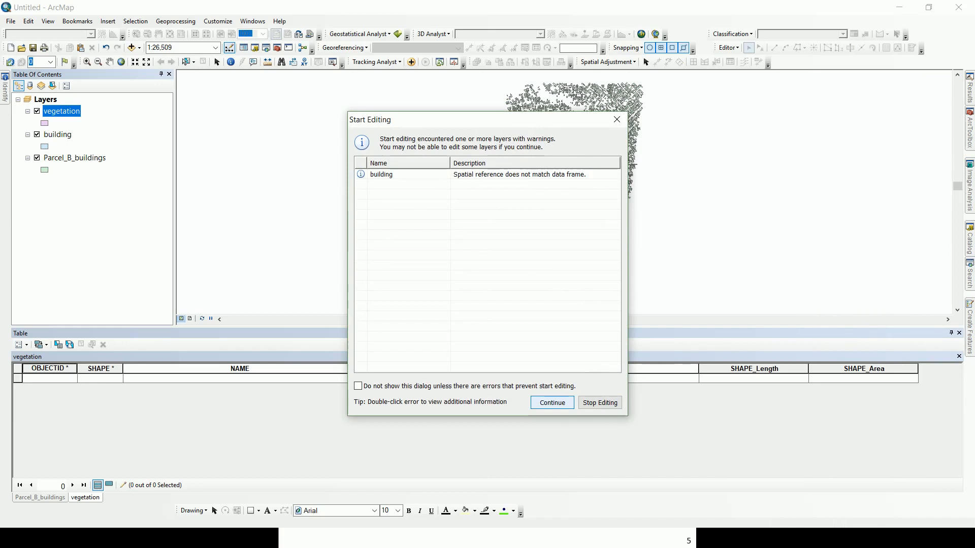
{"action": "key", "text": "Return"}
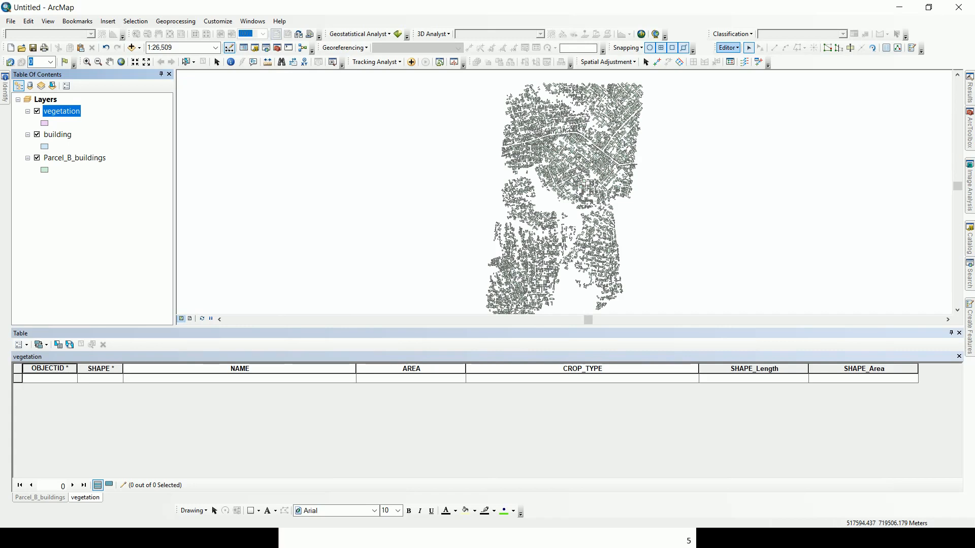
{"action": "left_click", "coordinate": [728, 48]}
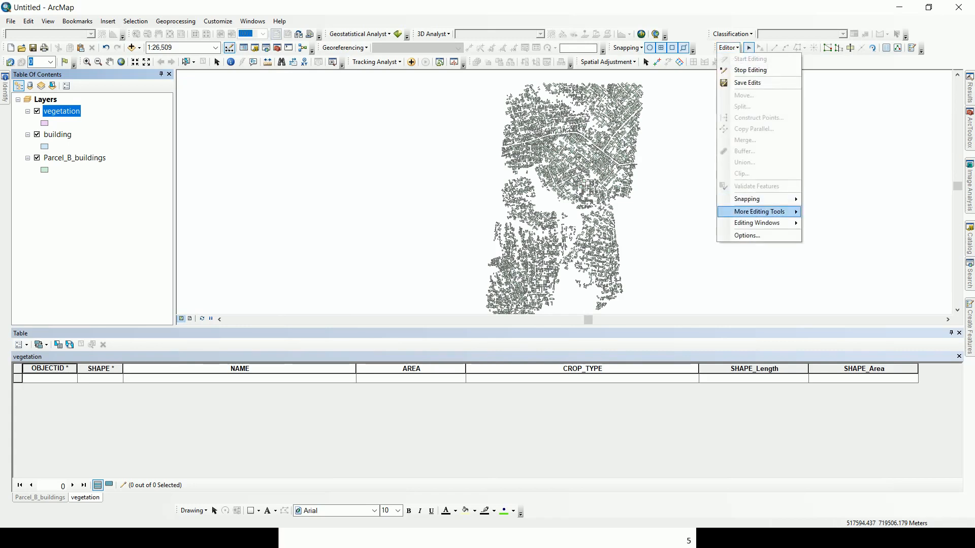
Open the Create Features window and select the vegetation polygon template.
{"action": "mouse_move", "coordinate": [757, 223]}
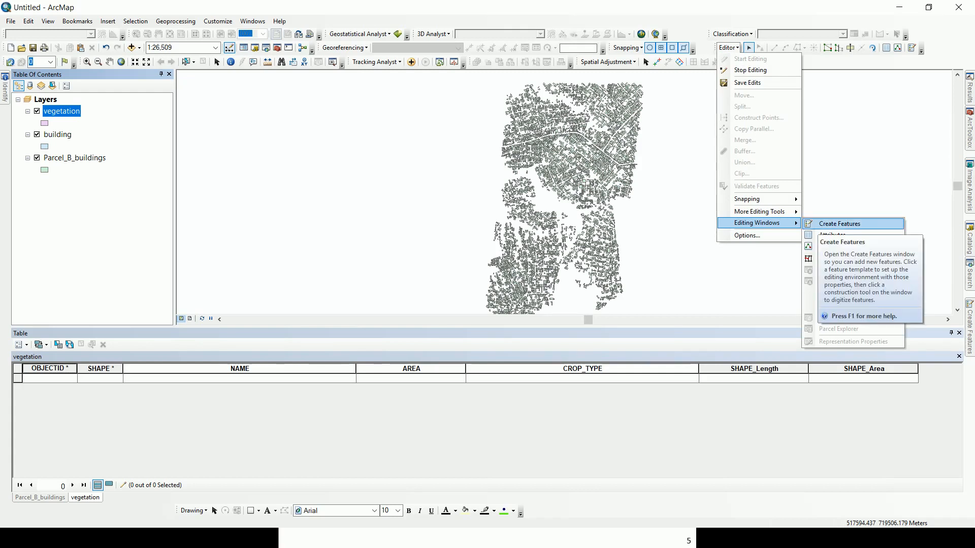
{"action": "left_click", "coordinate": [839, 224]}
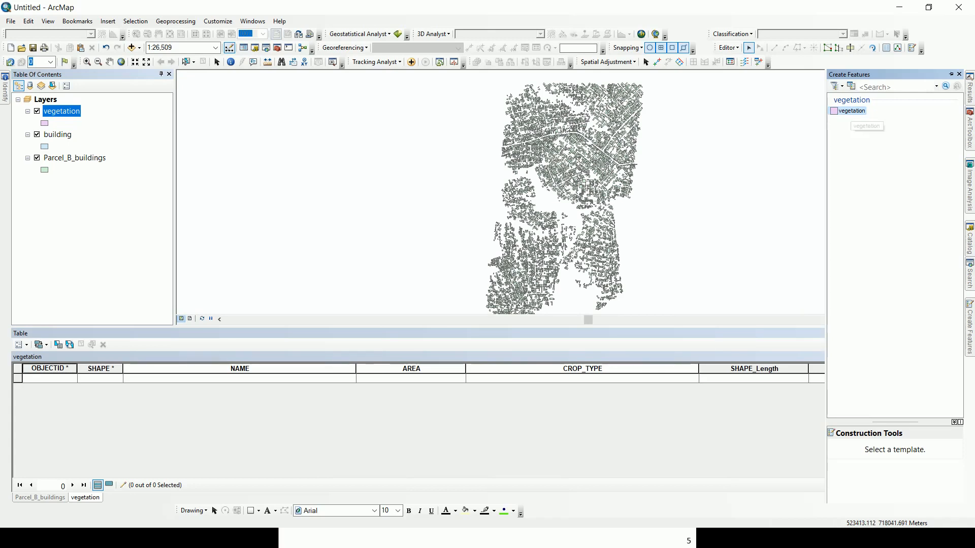
{"action": "left_click", "coordinate": [850, 111]}
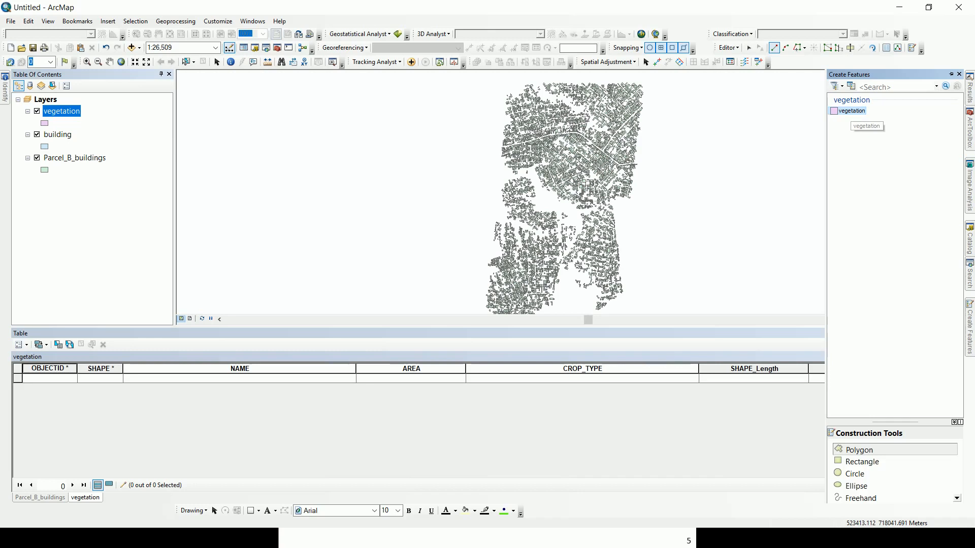
{"action": "scroll", "coordinate": [895, 474], "scroll_direction": "down", "scroll_amount": 1}
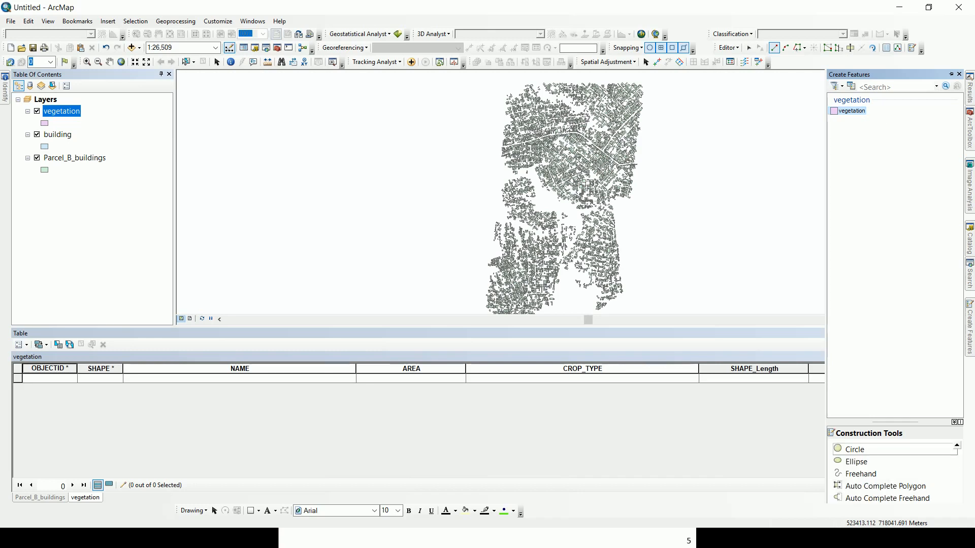
{"action": "scroll", "coordinate": [895, 473], "scroll_direction": "up", "scroll_amount": 1}
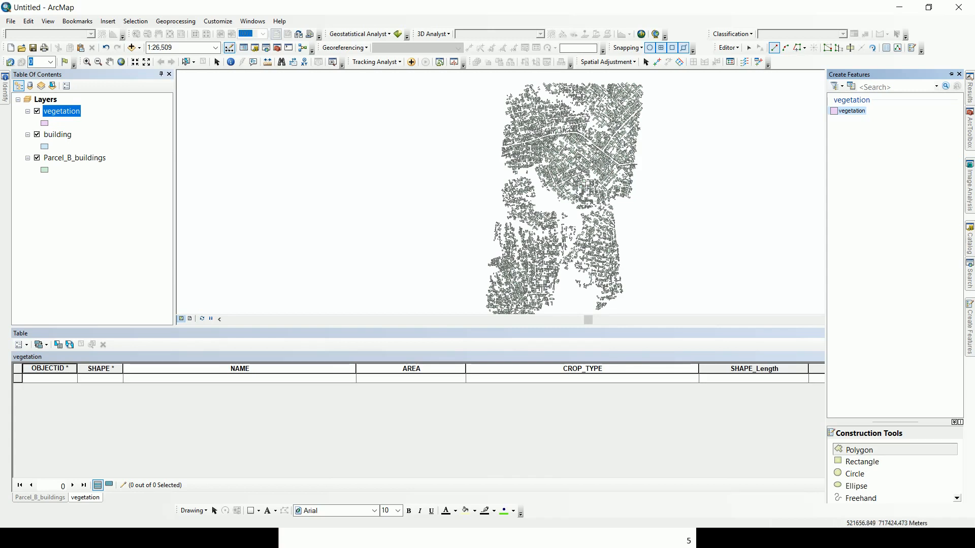
Sketch a six-vertex vegetation polygon east of the buildings and finish it with F2.
{"action": "left_click", "coordinate": [660, 259]}
{"action": "left_click", "coordinate": [659, 239]}
{"action": "left_click", "coordinate": [684, 212]}
{"action": "left_click", "coordinate": [707, 220]}
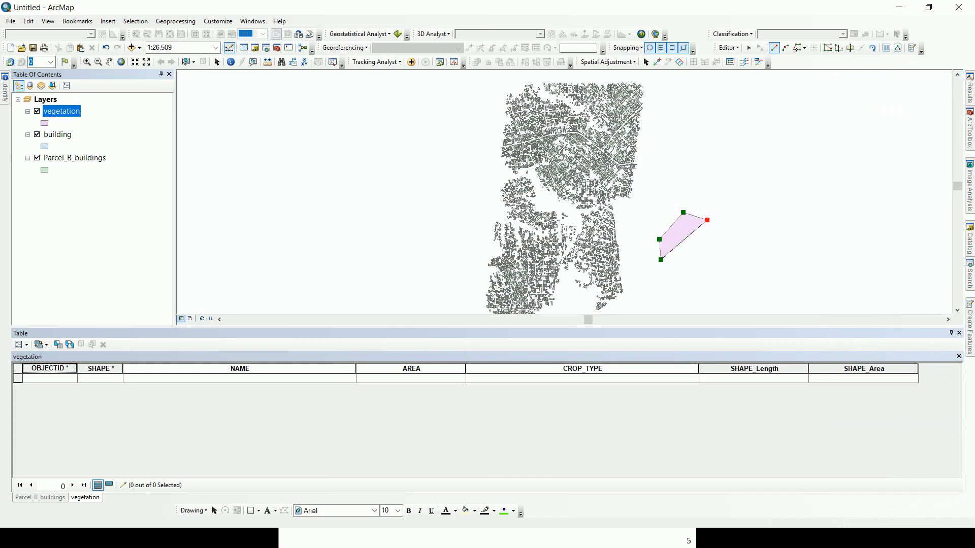
{"action": "left_click", "coordinate": [711, 254]}
{"action": "left_click", "coordinate": [693, 263]}
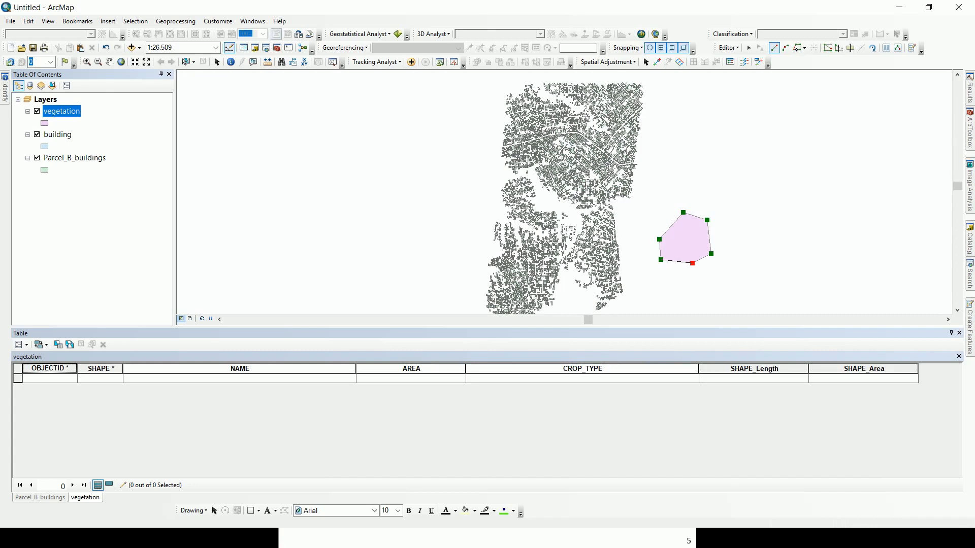
{"action": "key", "text": "F2"}
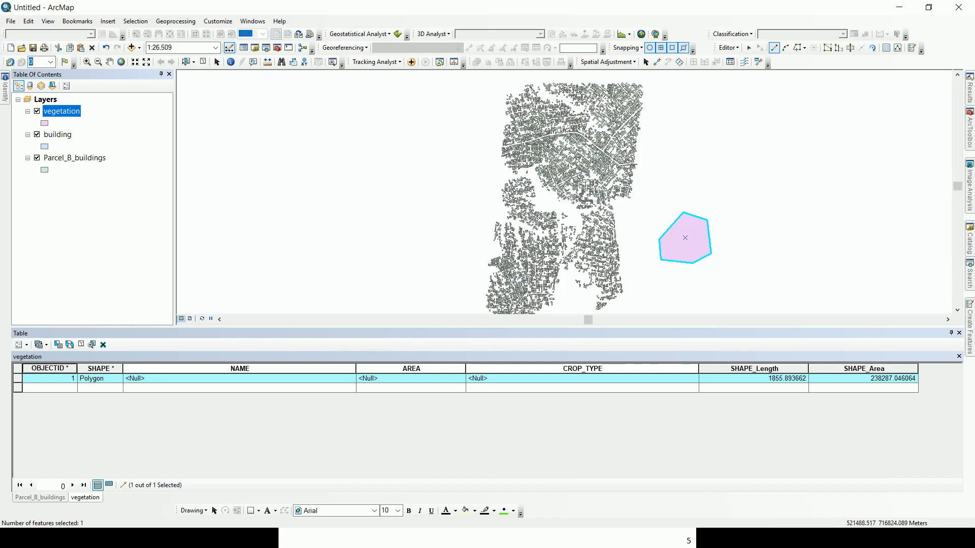
Enter AAAAAA as the NAME of vegetation feature 1 in the attribute table.
{"action": "left_click", "coordinate": [411, 368]}
{"action": "right_click", "coordinate": [430, 369]}
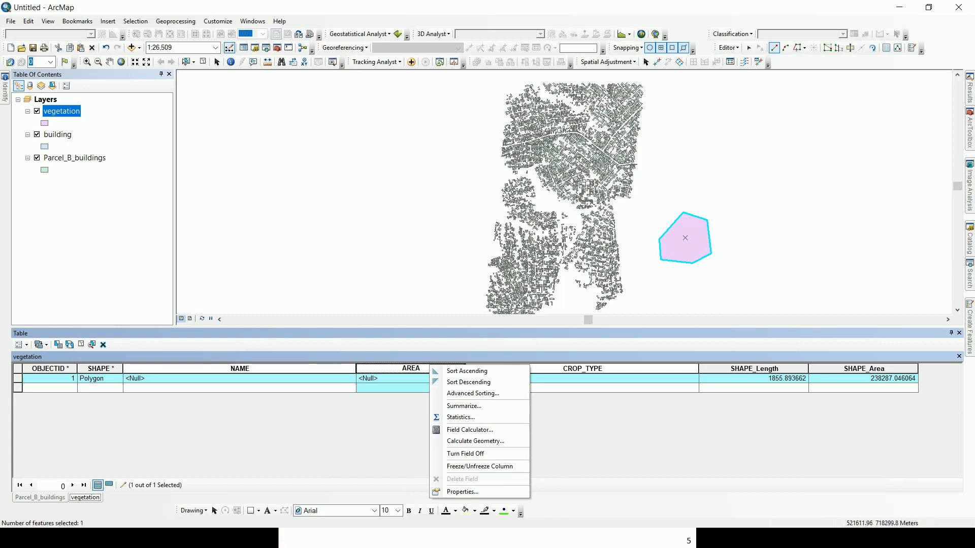
{"action": "left_click", "coordinate": [397, 389]}
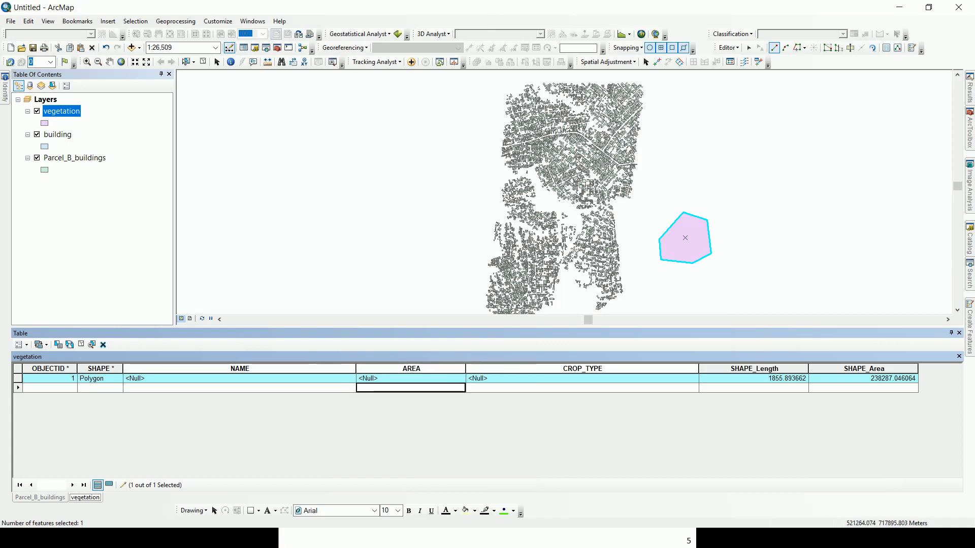
{"action": "left_click", "coordinate": [411, 369]}
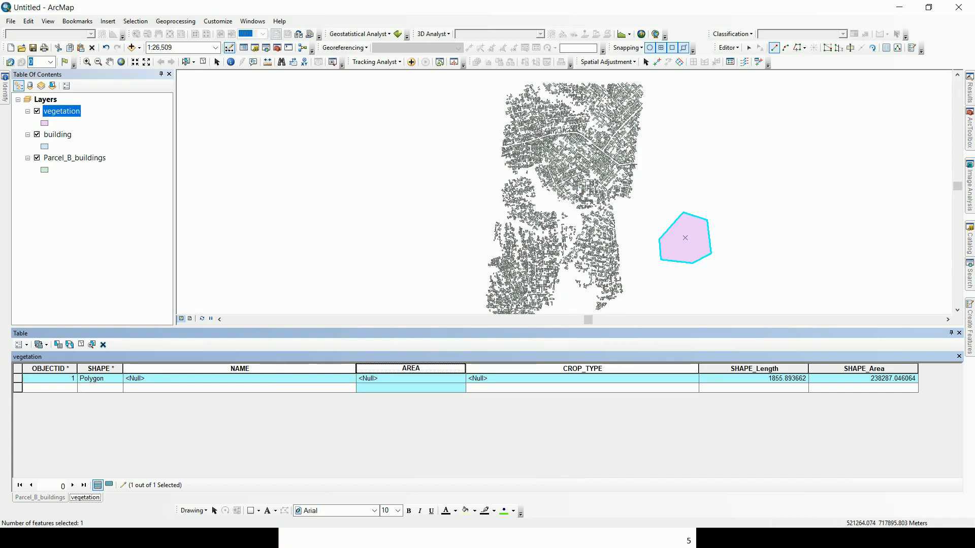
{"action": "double_click", "coordinate": [240, 379]}
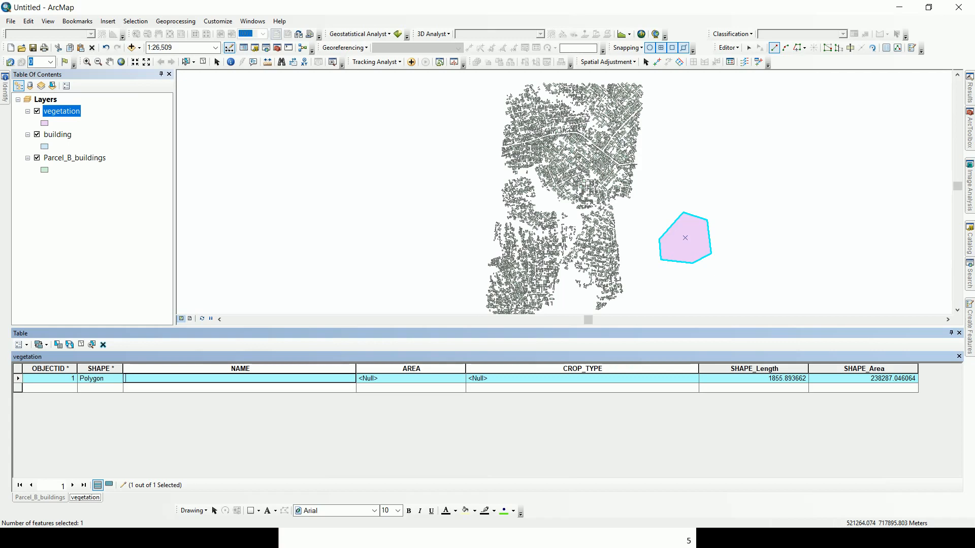
{"action": "type", "text": "AAAAAA"}
{"action": "left_click", "coordinate": [410, 379]}
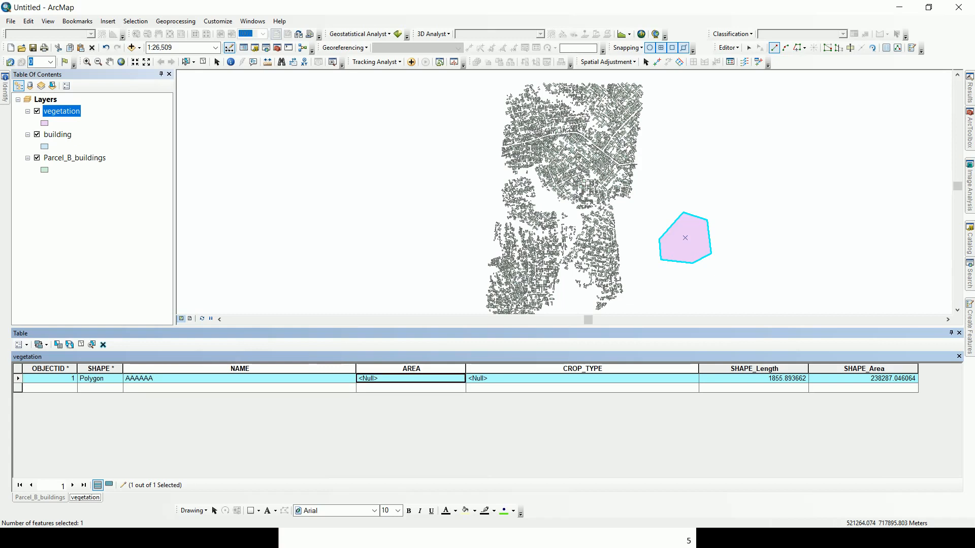
Set feature 1's CROP_TYPE to PALM TREE and place a new triangle's first corner.
{"action": "left_click", "coordinate": [582, 379]}
{"action": "left_click", "coordinate": [582, 379]}
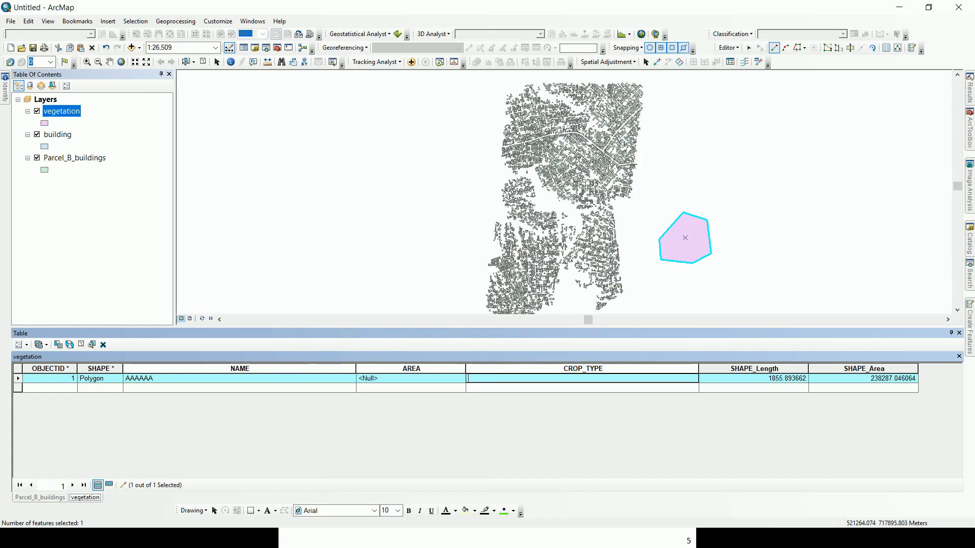
{"action": "type", "text": "PALM TREE"}
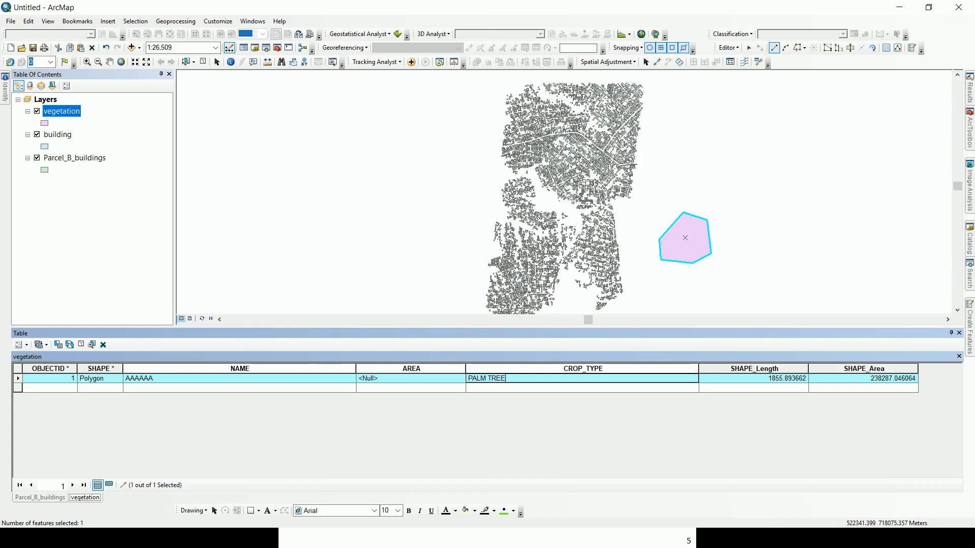
{"action": "left_click", "coordinate": [723, 201]}
Complete the triangular vegetation polygon east of the first one.
{"action": "left_click", "coordinate": [759, 216]}
{"action": "left_click", "coordinate": [741, 253]}
{"action": "double_click", "coordinate": [741, 252]}
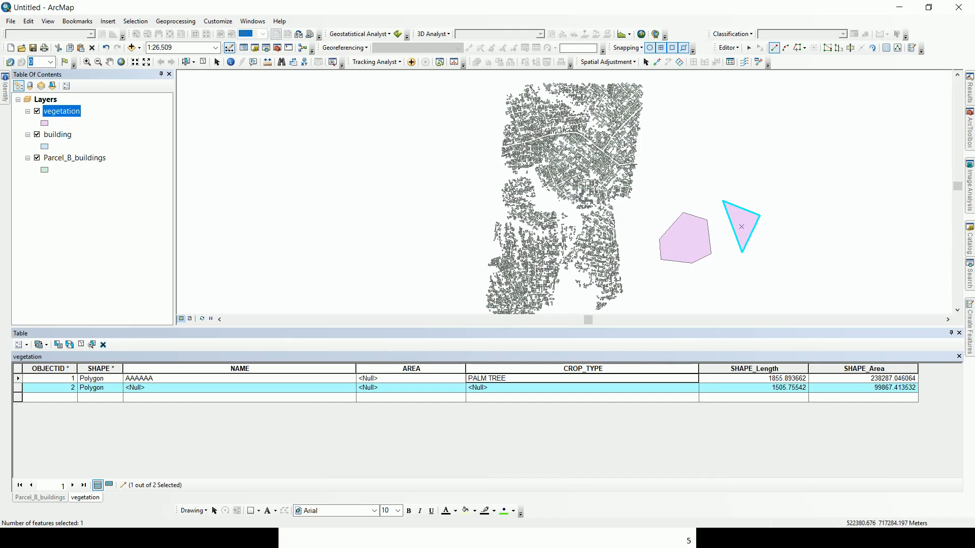
In Catalog, bring up the New options for the LAND dataset.
{"action": "mouse_move", "coordinate": [969, 239]}
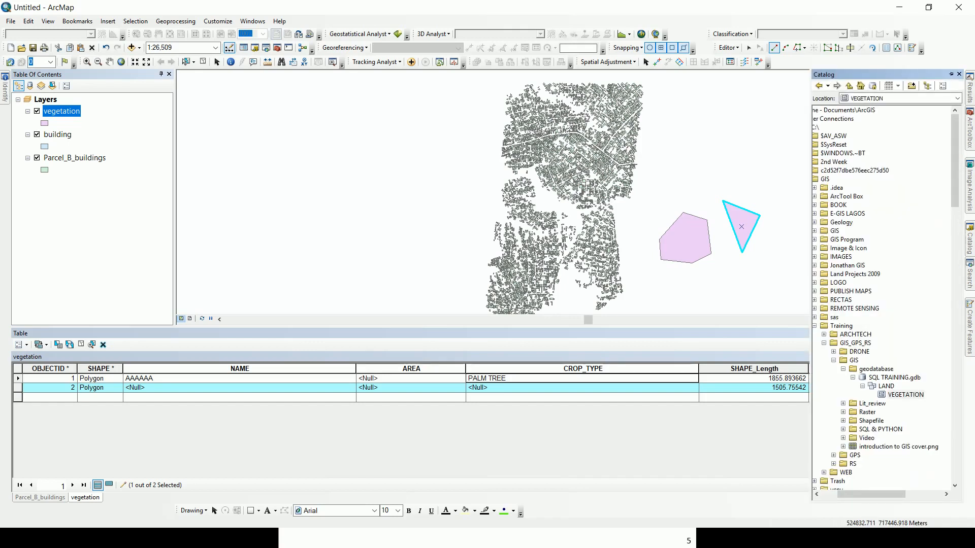
{"action": "right_click", "coordinate": [906, 395]}
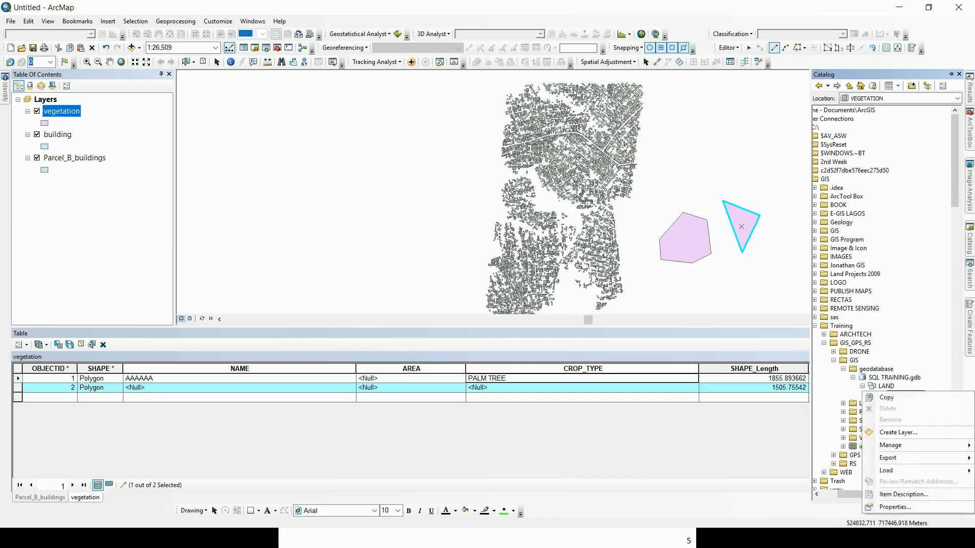
{"action": "right_click", "coordinate": [887, 385]}
{"action": "mouse_move", "coordinate": [916, 463]}
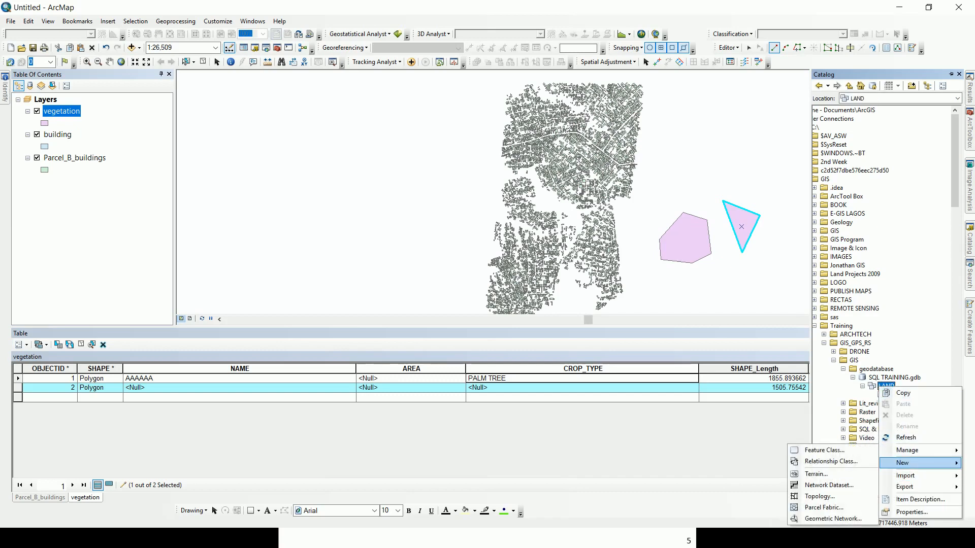
Dismiss the schema-lock error, then stop editing and save the vegetation edits.
{"action": "left_click", "coordinate": [823, 451]}
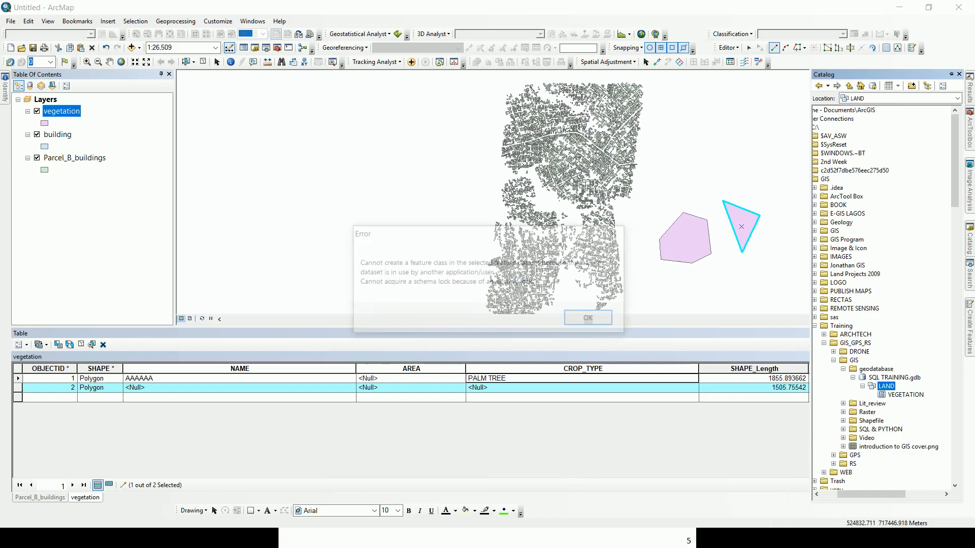
{"action": "left_click", "coordinate": [590, 318]}
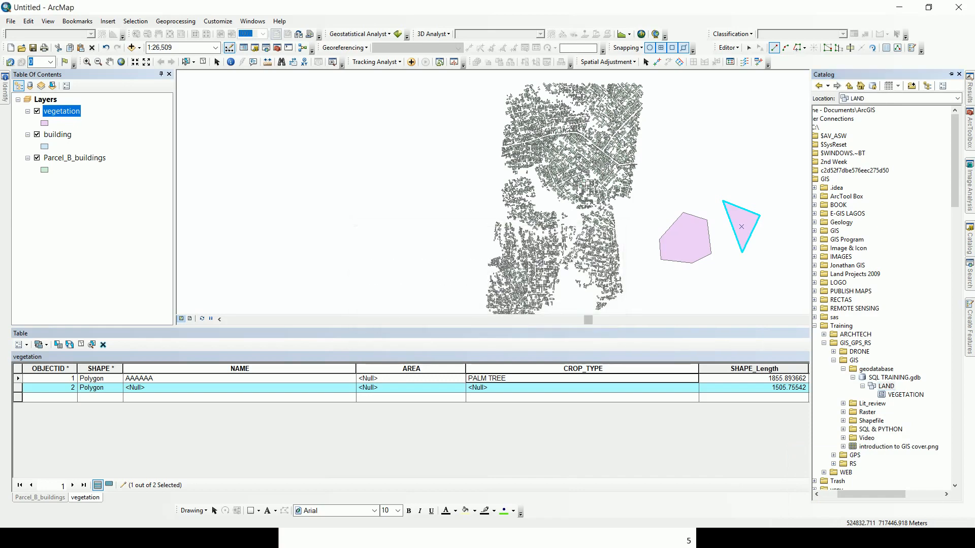
{"action": "left_click", "coordinate": [728, 47]}
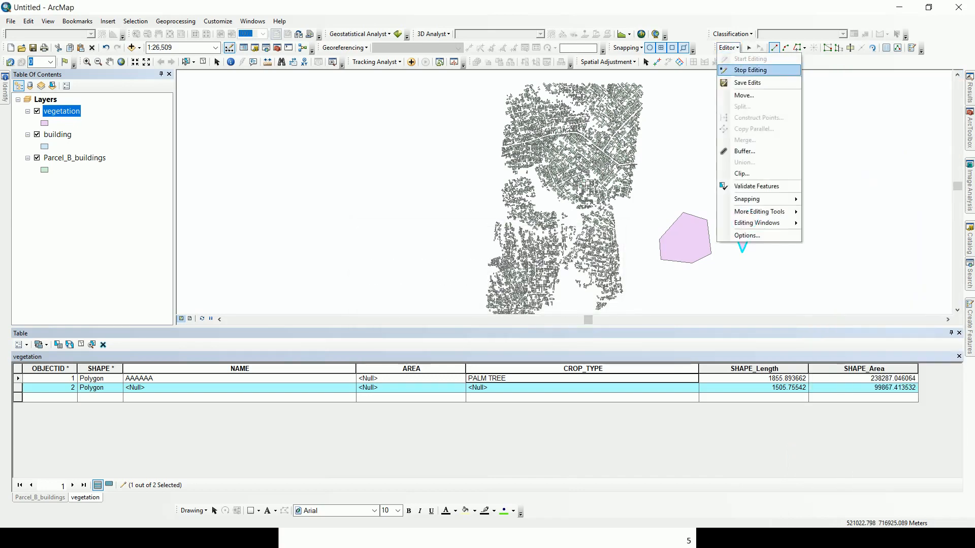
{"action": "left_click", "coordinate": [751, 70]}
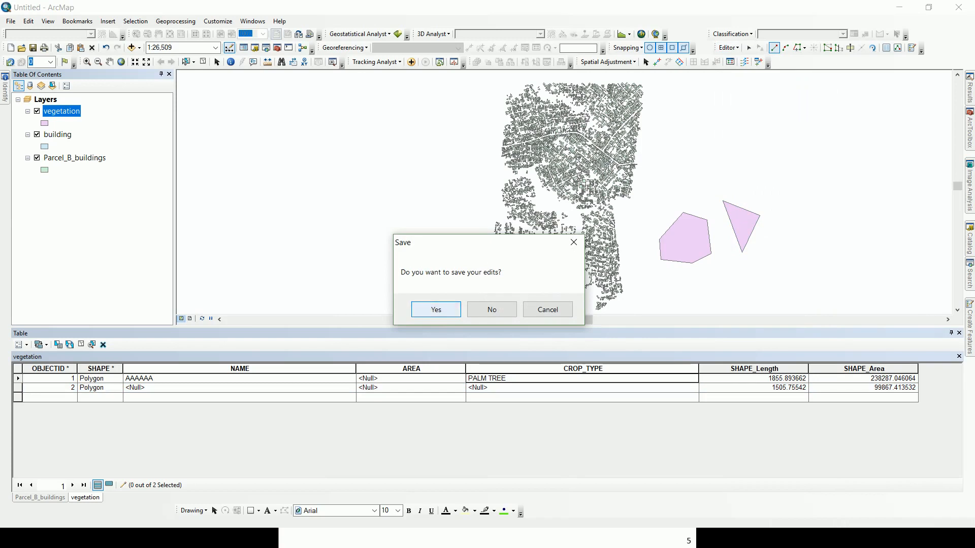
{"action": "left_click", "coordinate": [437, 309]}
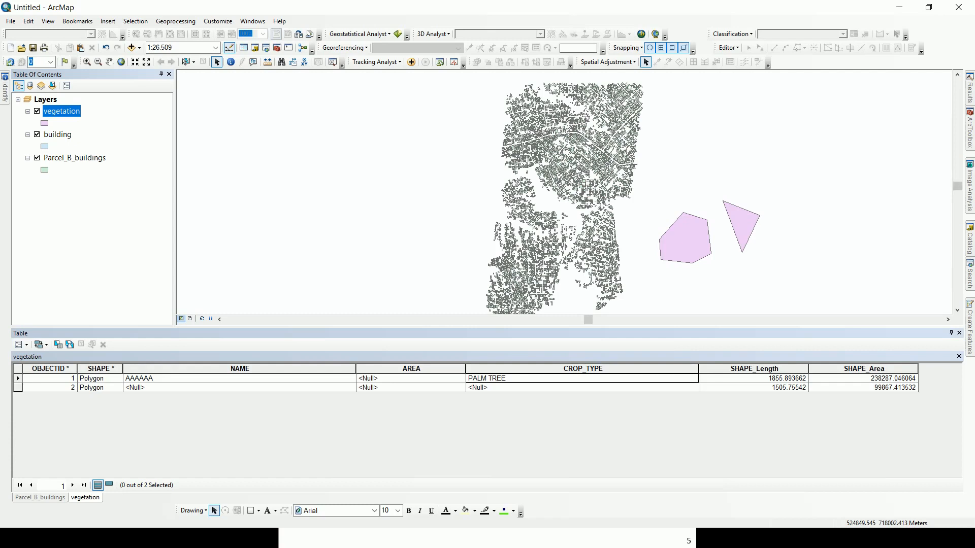
{"action": "mouse_move", "coordinate": [969, 239]}
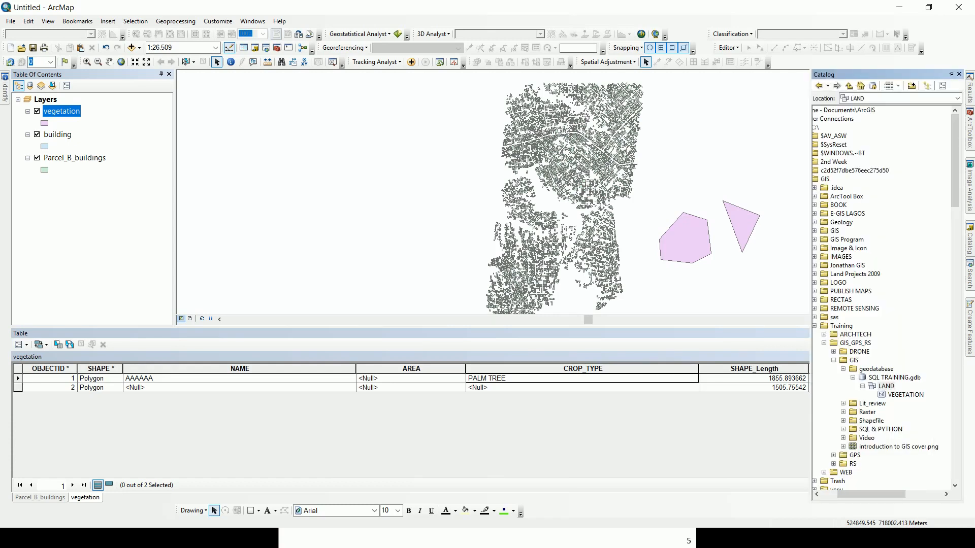
Start a new feature class in LAND named Spot_height.
{"action": "right_click", "coordinate": [884, 386]}
{"action": "mouse_move", "coordinate": [914, 460]}
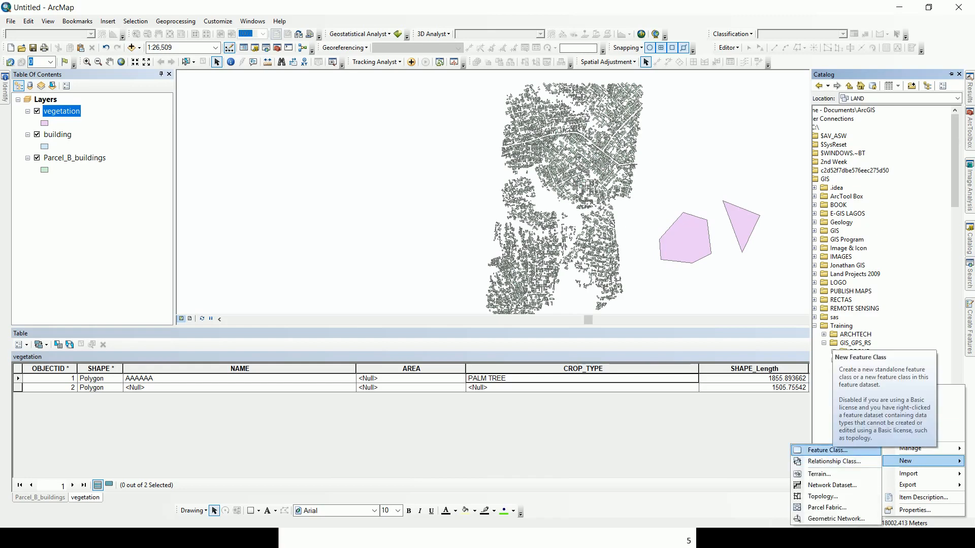
{"action": "left_click", "coordinate": [827, 450]}
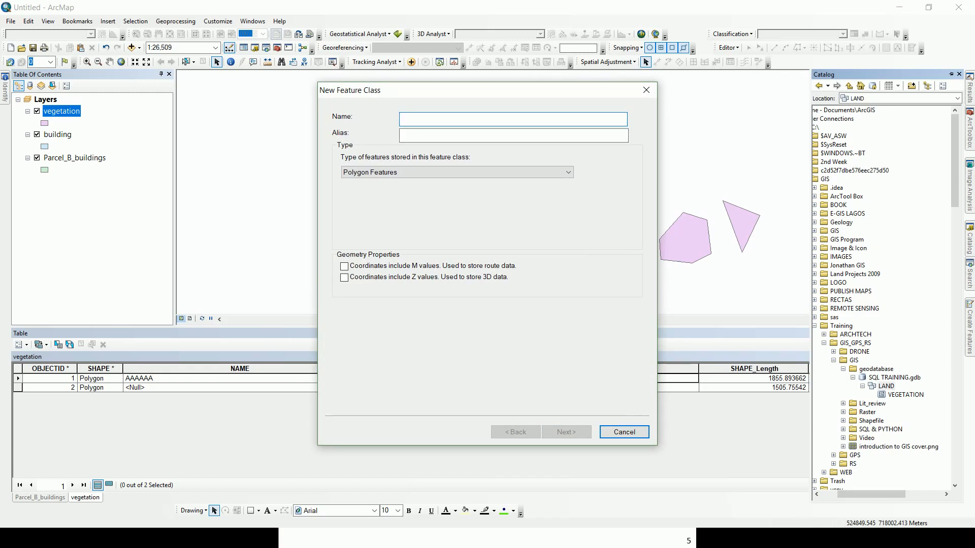
{"action": "type", "text": "E"}
{"action": "key", "text": "BackSpace"}
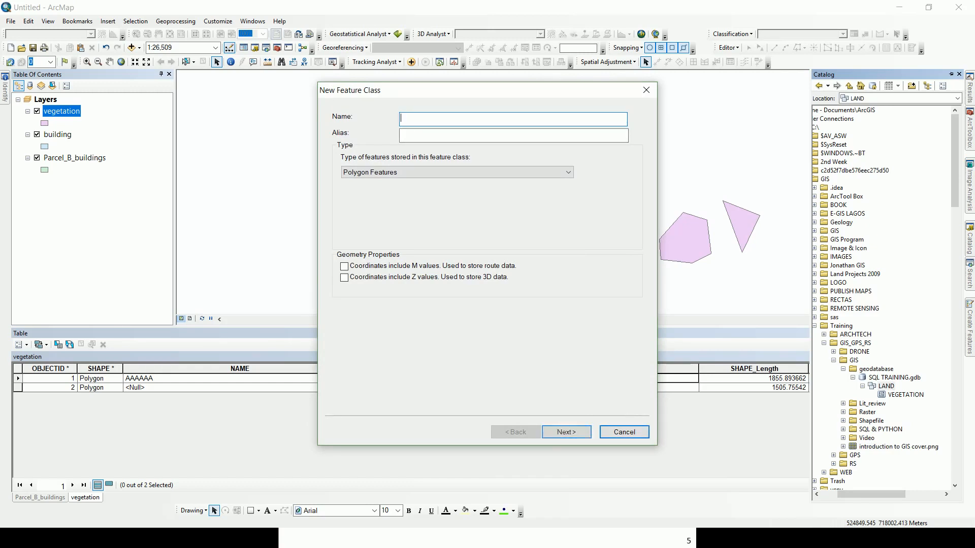
{"action": "type", "text": "Eleva"}
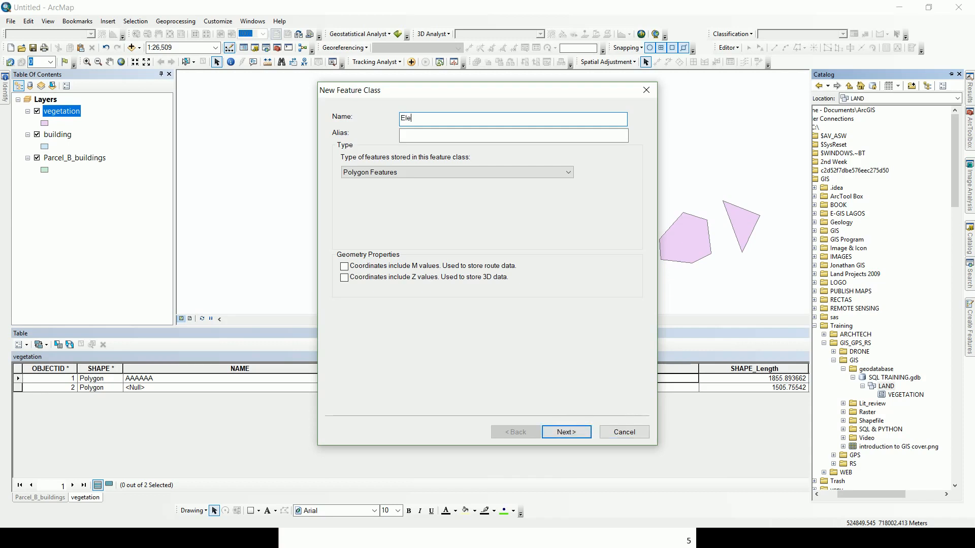
{"action": "key", "text": "BackSpace"}
{"action": "key", "text": "BackSpace"}
{"action": "key", "text": "BackSpace"}
{"action": "key", "text": "BackSpace"}
{"action": "key", "text": "BackSpace"}
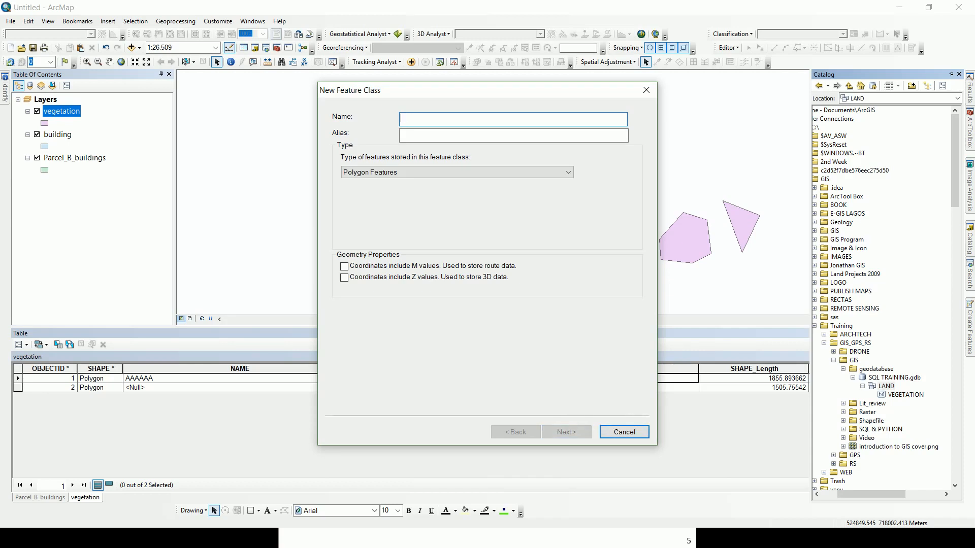
{"action": "type", "text": "Spot"}
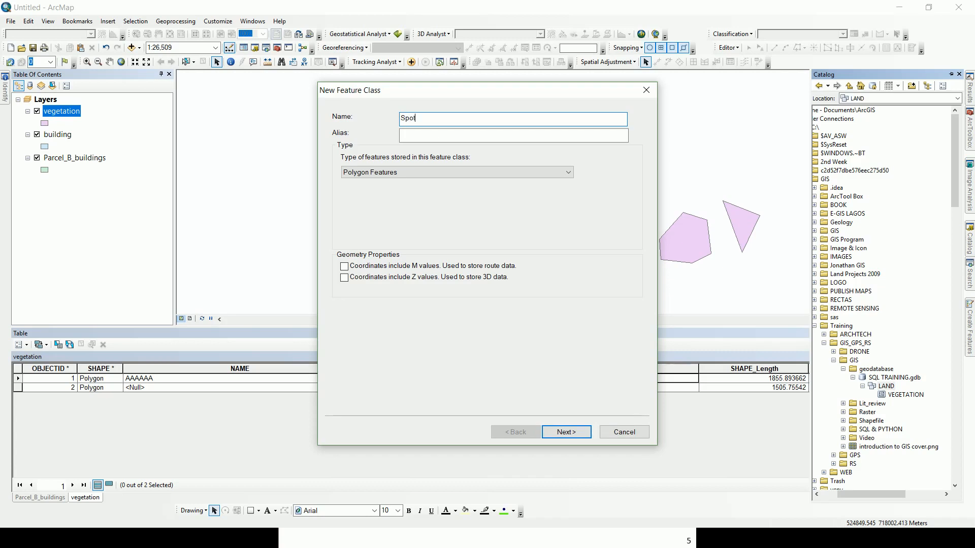
{"action": "type", "text": "_height"}
Give Spot_height the alias elevation and Multipoint Features geometry, then continue.
{"action": "left_click", "coordinate": [432, 135]}
{"action": "type", "text": "ele"}
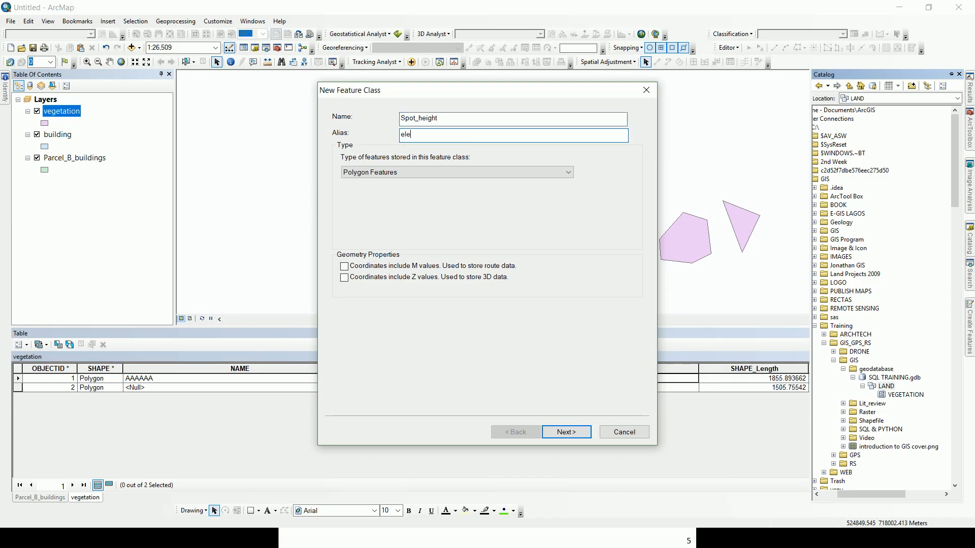
{"action": "type", "text": "vation"}
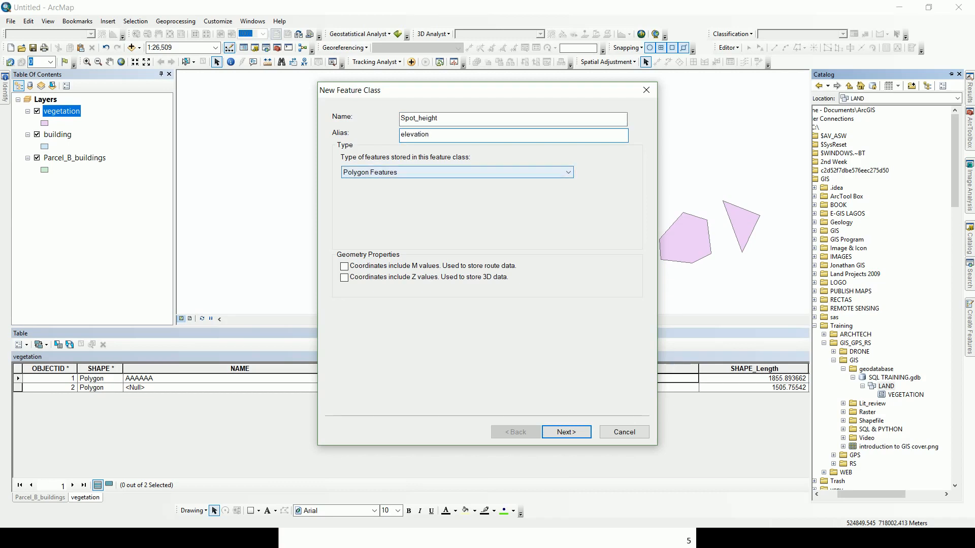
{"action": "left_click", "coordinate": [457, 172]}
{"action": "left_click", "coordinate": [386, 207]}
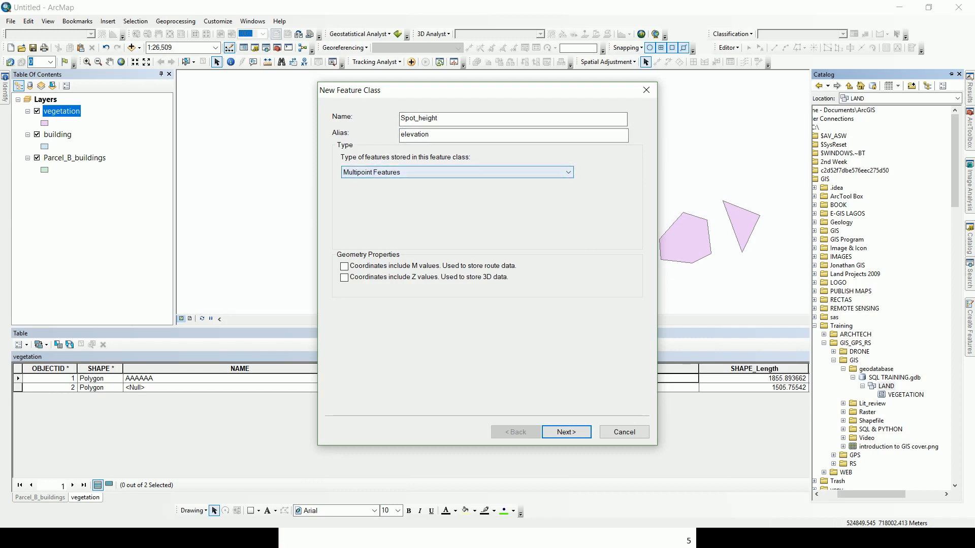
{"action": "left_click", "coordinate": [566, 431]}
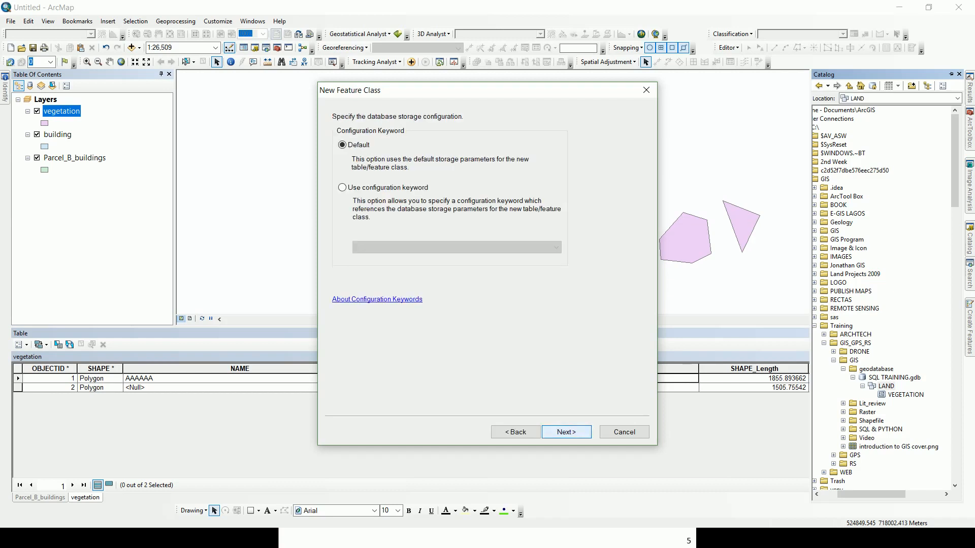
Keep the default storage and add a field named SPOT_HEIGHT.
{"action": "key", "text": "Return"}
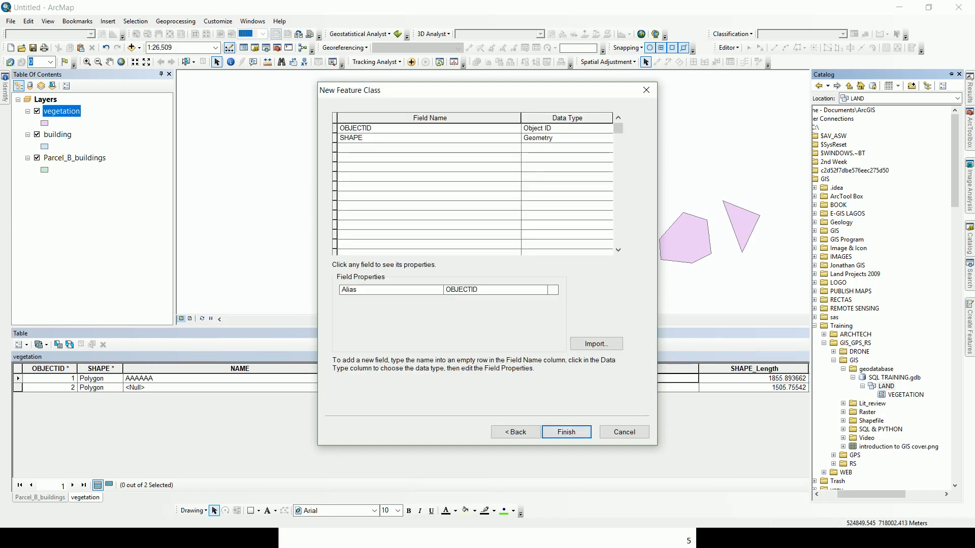
{"action": "left_click", "coordinate": [429, 147]}
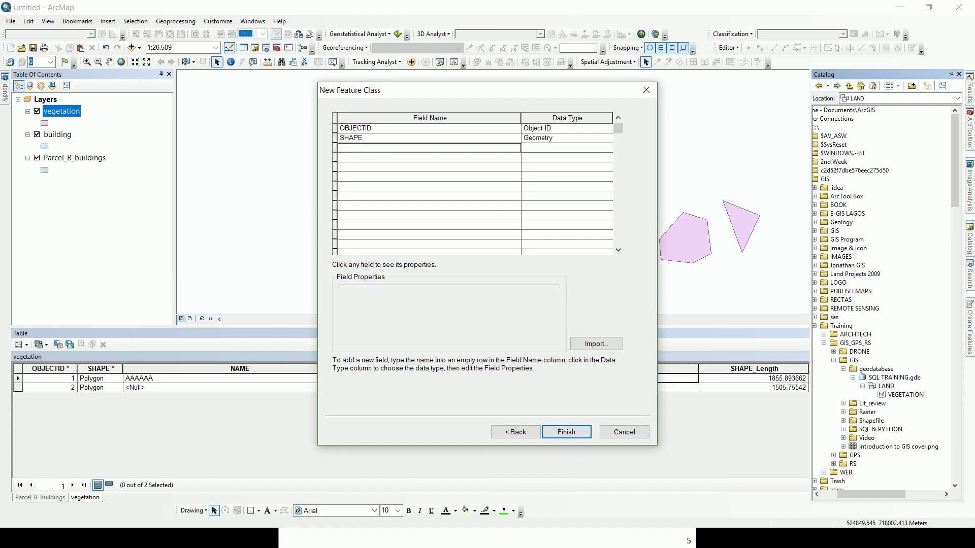
{"action": "type", "text": "n"}
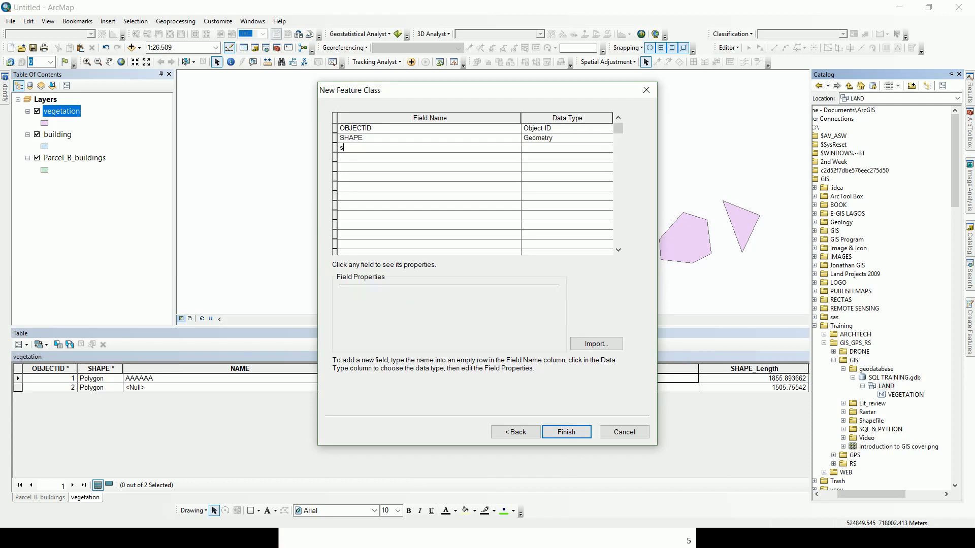
{"action": "key", "text": "BackSpace"}
{"action": "type", "text": "SPOT_HR"}
{"action": "key", "text": "BackSpace"}
{"action": "type", "text": "EIGHT"}
Make SPOT_HEIGHT a Long Integer field and finish creating the feature class.
{"action": "left_click", "coordinate": [566, 148]}
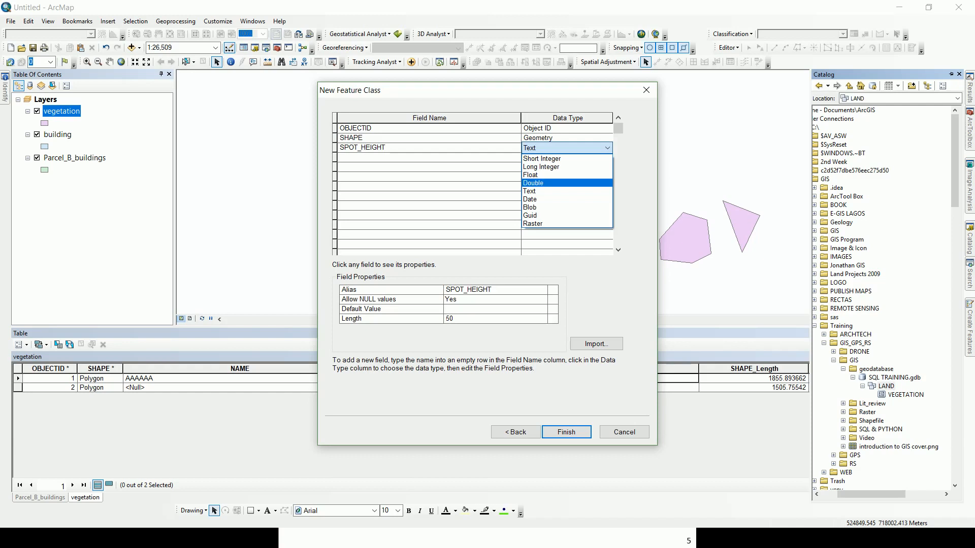
{"action": "left_click", "coordinate": [533, 182]}
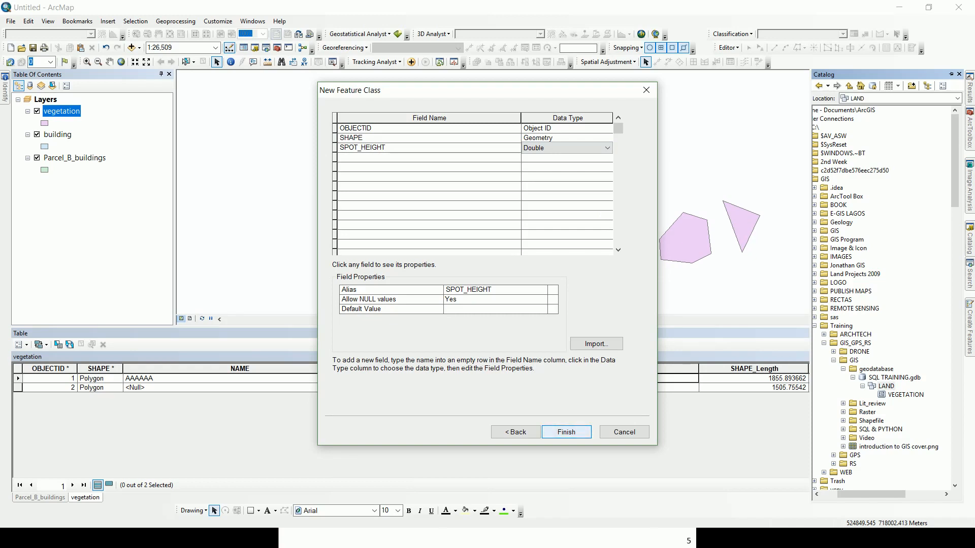
{"action": "left_click", "coordinate": [607, 148]}
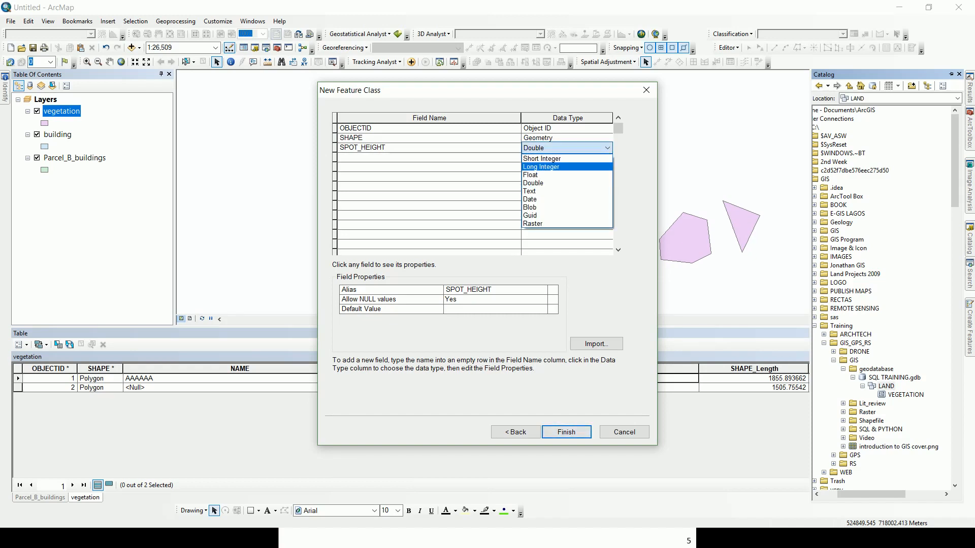
{"action": "left_click", "coordinate": [558, 167]}
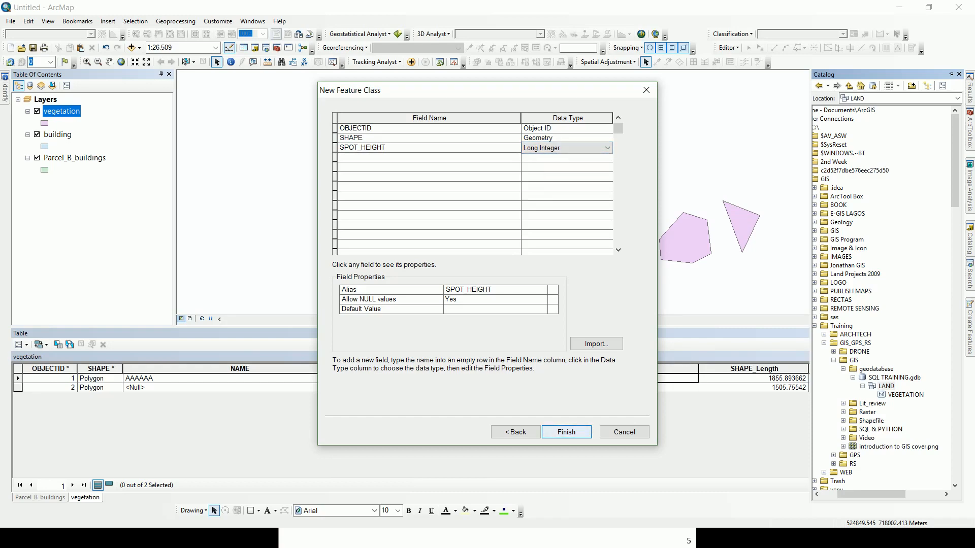
{"action": "left_click", "coordinate": [566, 432]}
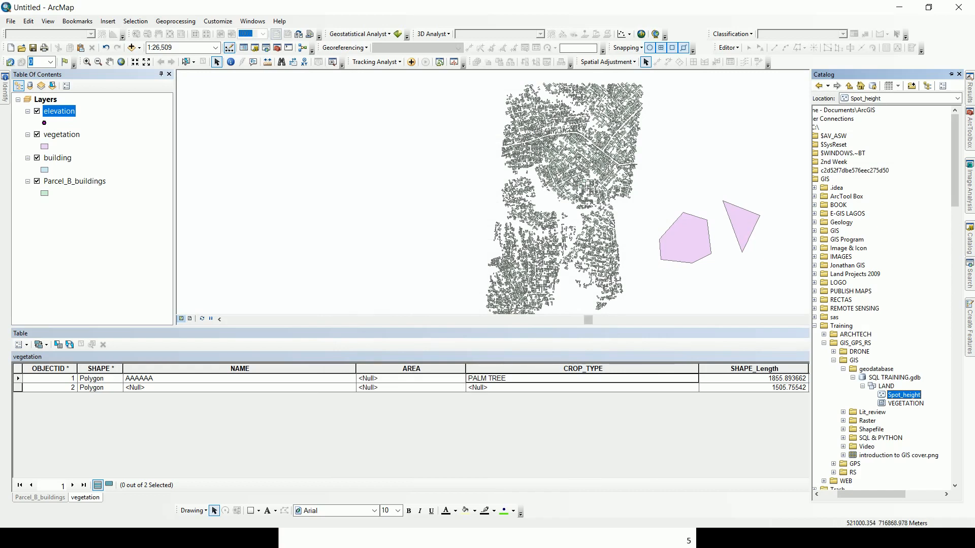
Start editing the elevation layer, accepting the building layer's spatial reference warning.
{"action": "right_click", "coordinate": [68, 111]}
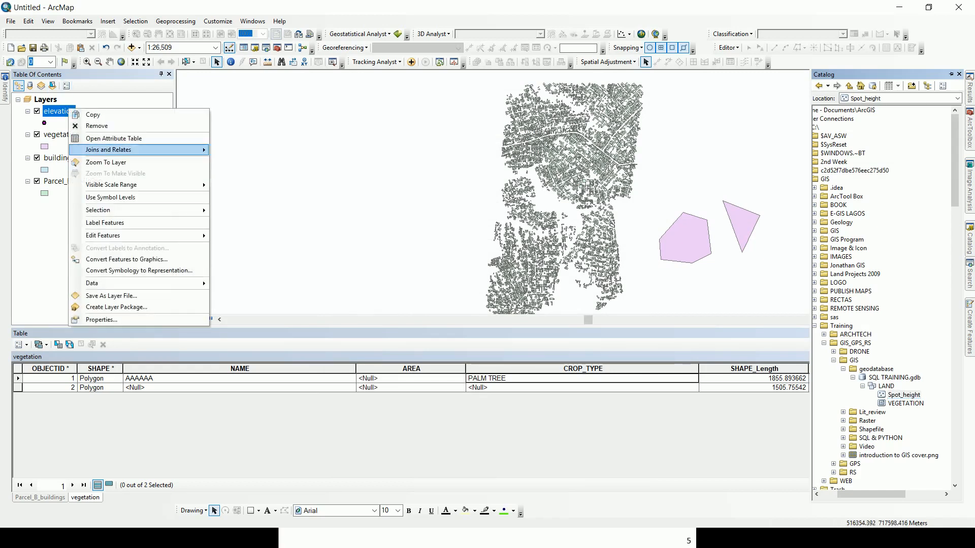
{"action": "mouse_move", "coordinate": [127, 235]}
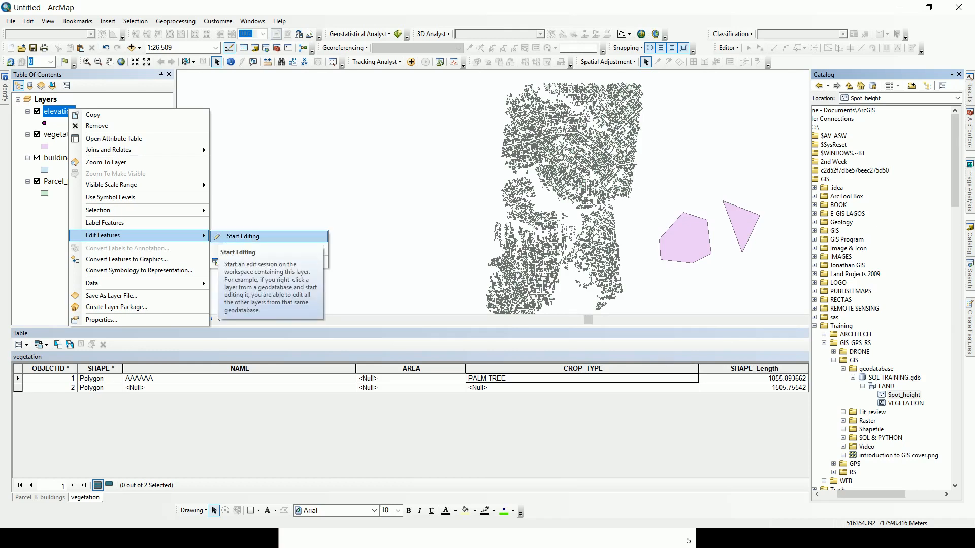
{"action": "left_click", "coordinate": [243, 237]}
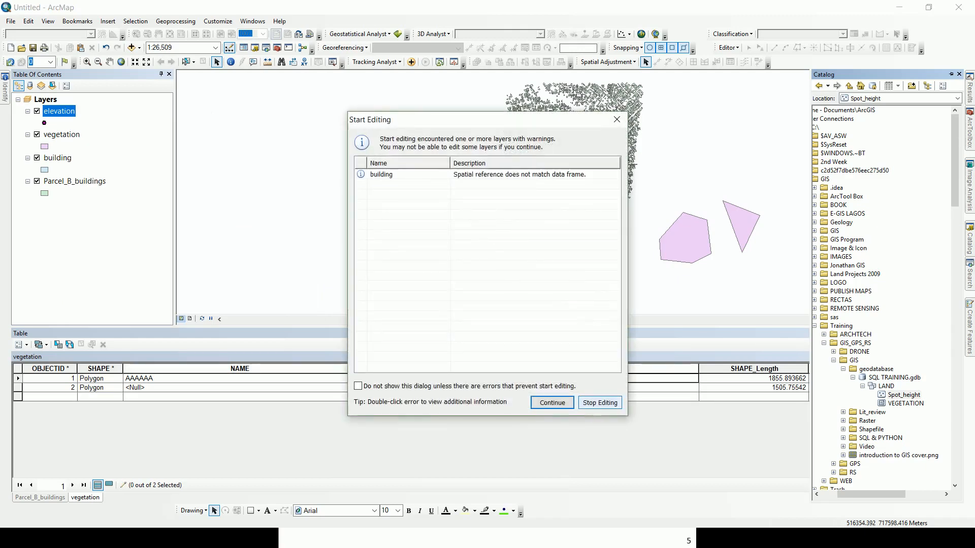
{"action": "left_click", "coordinate": [550, 399]}
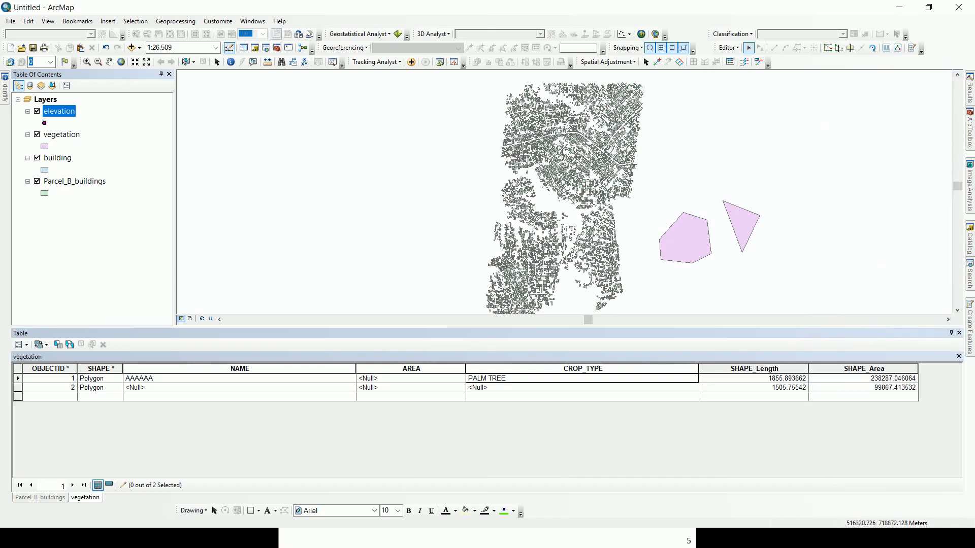
Open the elevation attribute table and Create Features, then pick the elevation template.
{"action": "right_click", "coordinate": [56, 112]}
{"action": "left_click", "coordinate": [97, 147]}
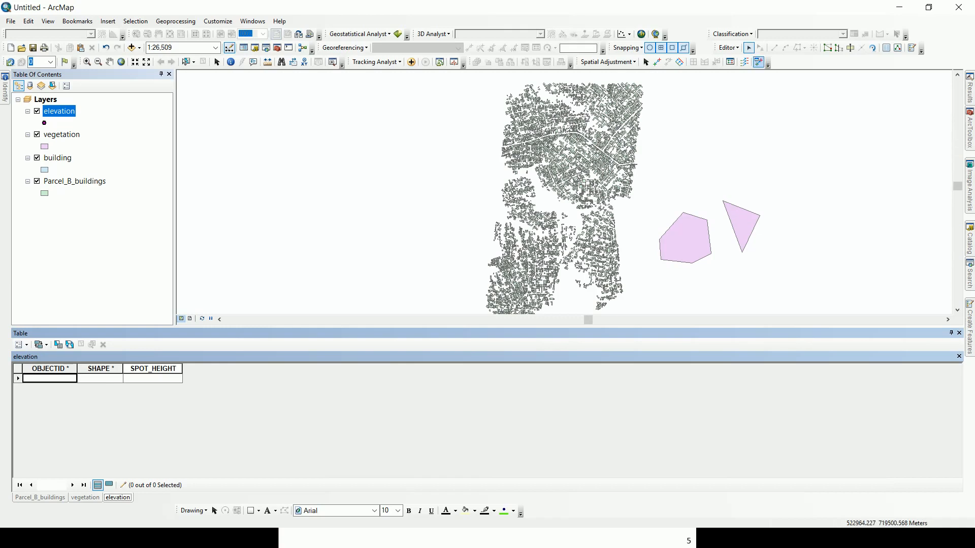
{"action": "left_click", "coordinate": [729, 47]}
{"action": "mouse_move", "coordinate": [762, 222]}
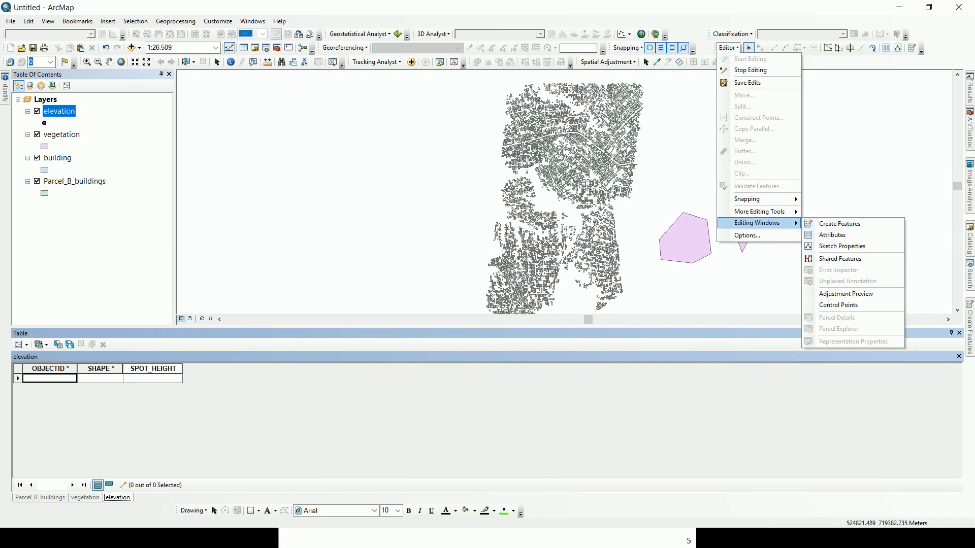
{"action": "left_click", "coordinate": [840, 224]}
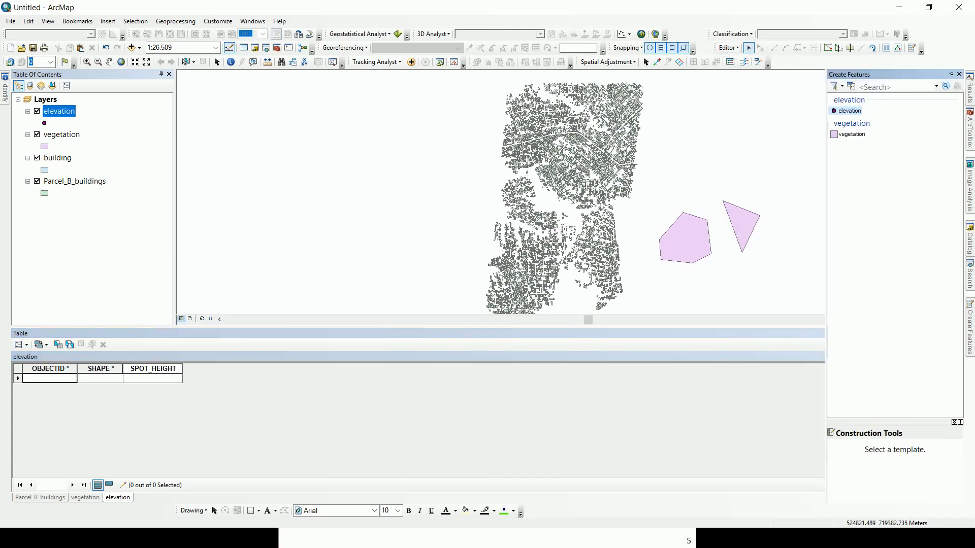
{"action": "left_click", "coordinate": [849, 111]}
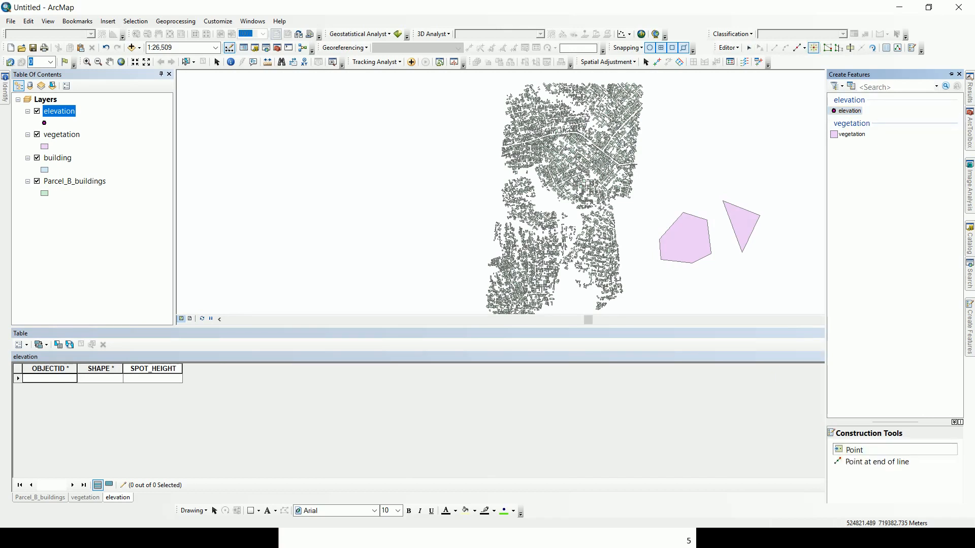
Sketch and finish a multipoint spot height feature below the vegetation polygons.
{"action": "left_click", "coordinate": [714, 282]}
{"action": "left_click", "coordinate": [713, 283]}
{"action": "left_click", "coordinate": [734, 282]}
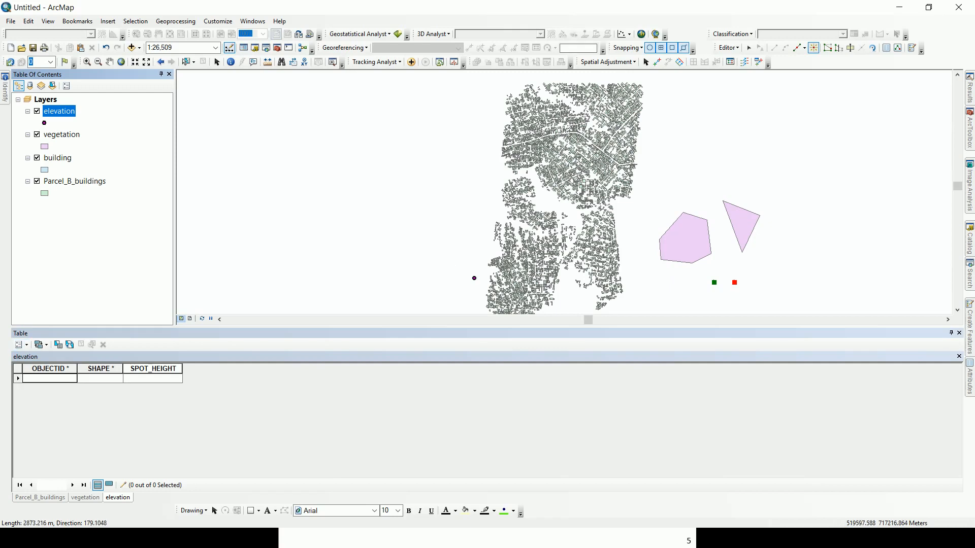
{"action": "left_click", "coordinate": [726, 261]}
{"action": "left_click", "coordinate": [748, 271]}
{"action": "left_click", "coordinate": [767, 256]}
{"action": "left_click", "coordinate": [758, 245]}
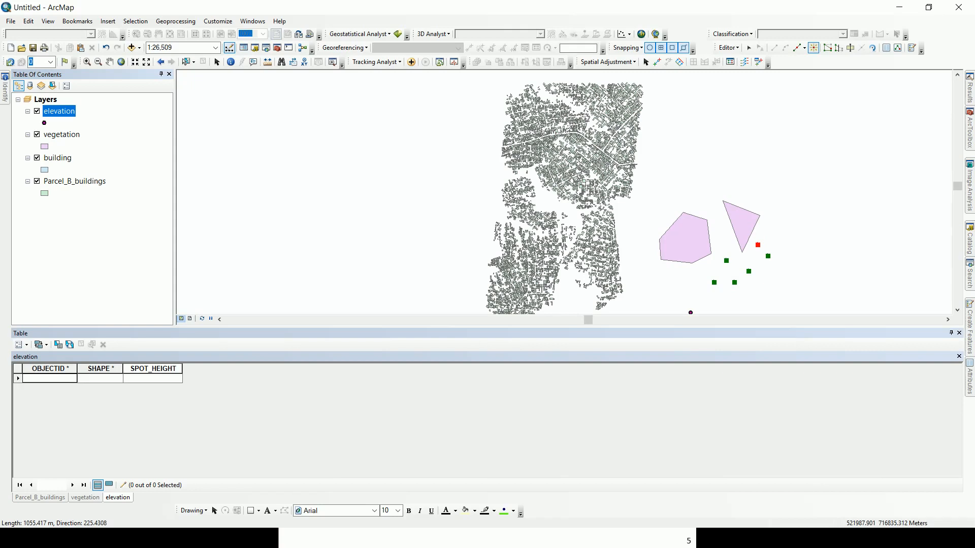
{"action": "right_click", "coordinate": [772, 292]}
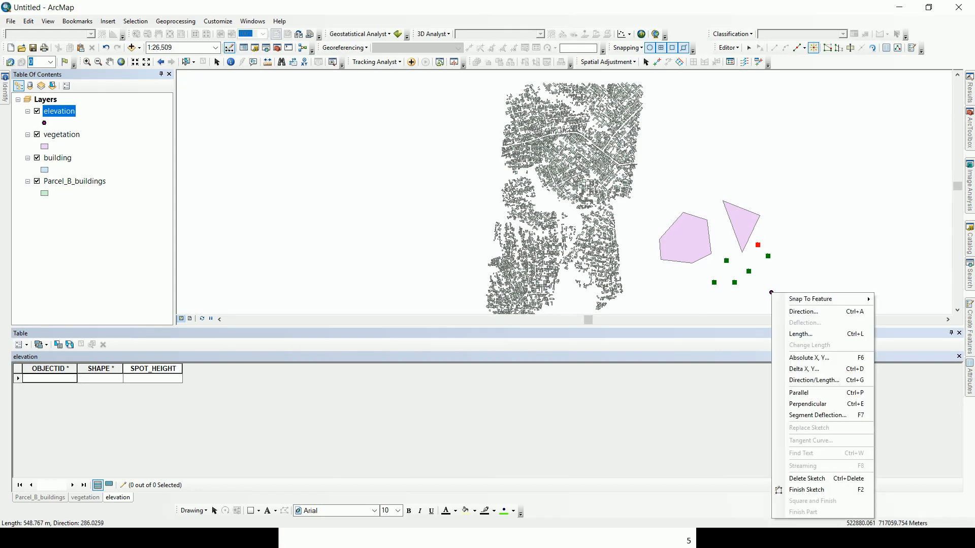
{"action": "left_click", "coordinate": [806, 489]}
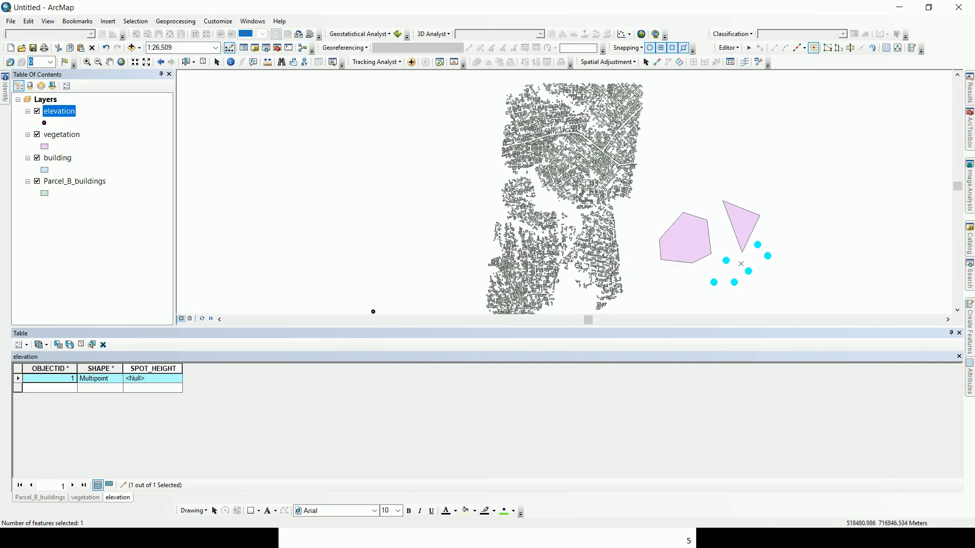
Sketch and finish a second multipoint feature west of the buildings.
{"action": "left_click", "coordinate": [395, 244]}
{"action": "left_click", "coordinate": [369, 240]}
{"action": "left_click", "coordinate": [344, 255]}
{"action": "left_click", "coordinate": [353, 272]}
{"action": "right_click", "coordinate": [367, 282]}
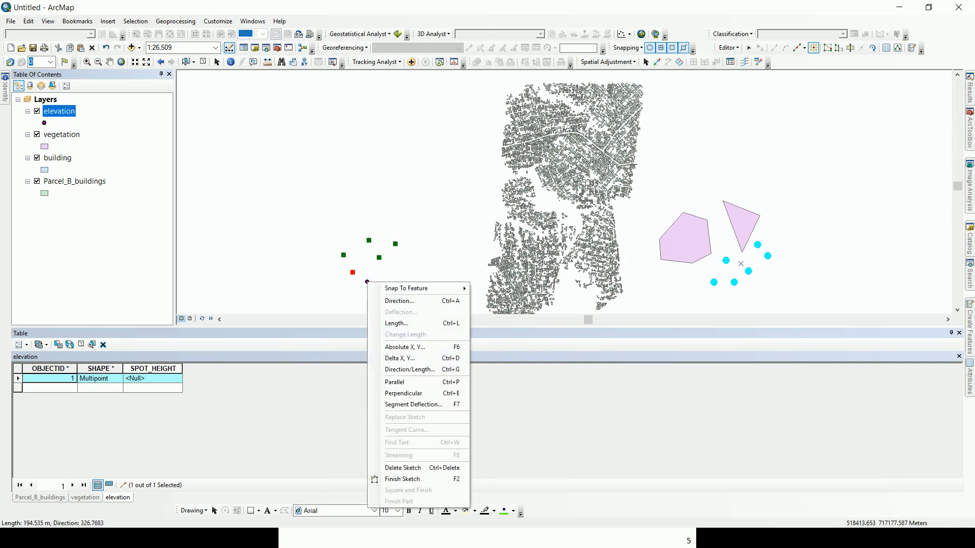
{"action": "left_click", "coordinate": [402, 479]}
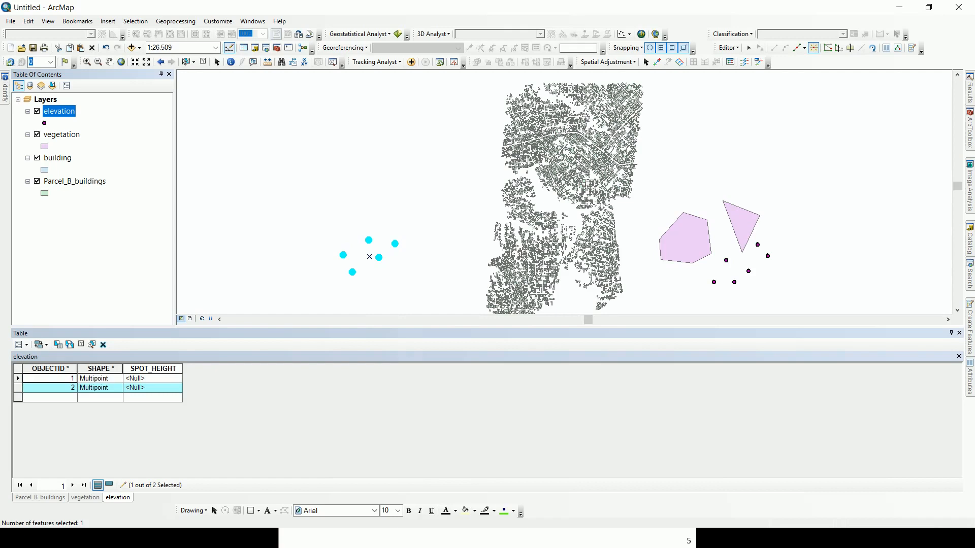
{"action": "left_click", "coordinate": [18, 379]}
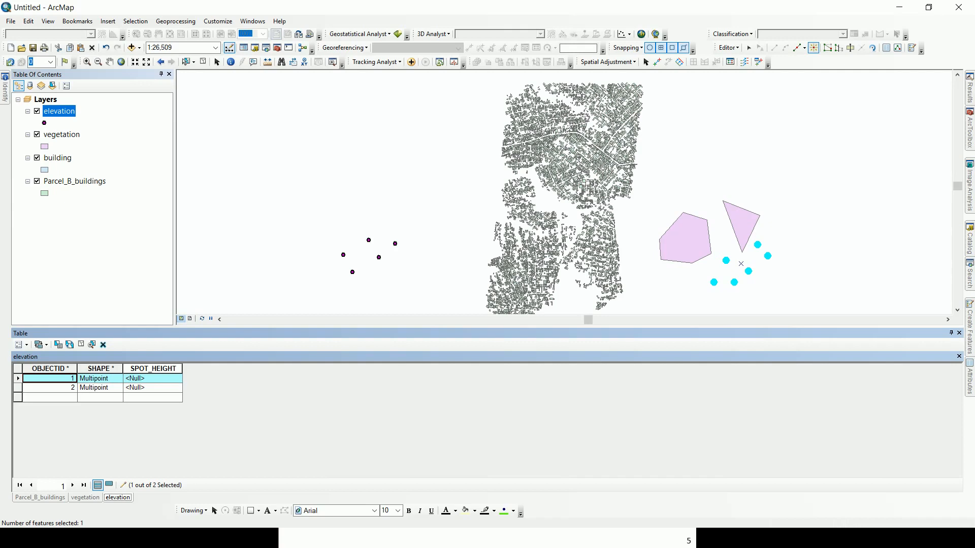
Enter SPOT_HEIGHT 56 and 200 for the two multipoints, then place a point above the vegetation.
{"action": "left_click", "coordinate": [152, 379]}
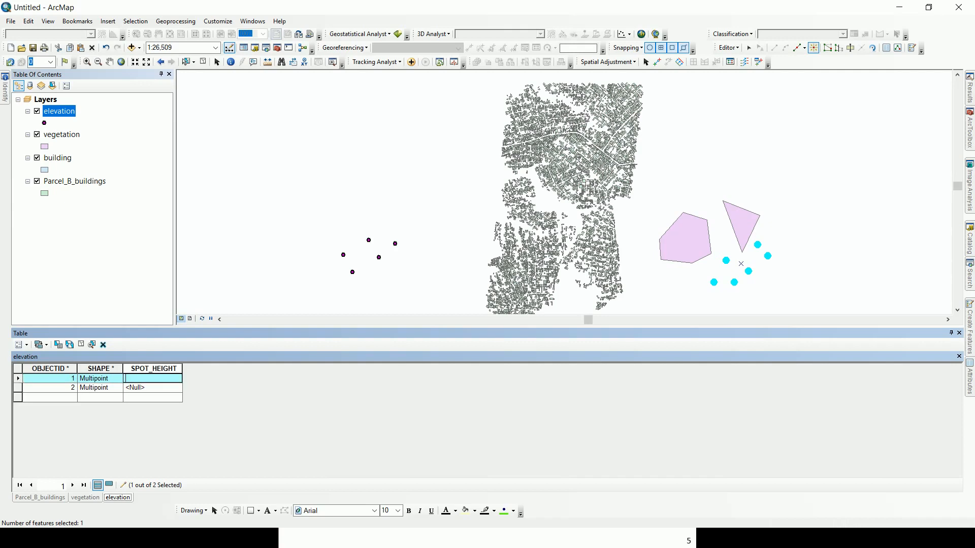
{"action": "type", "text": "56"}
{"action": "key", "text": "Return"}
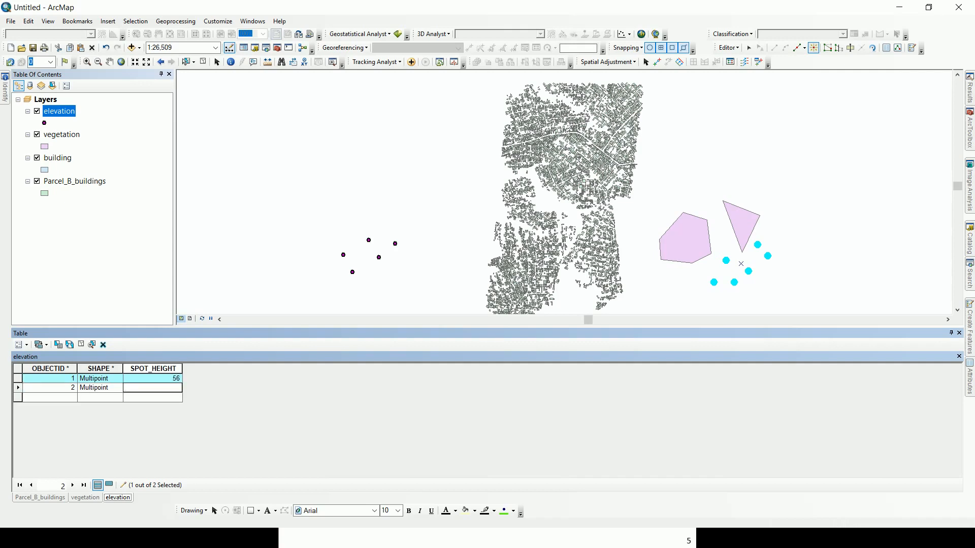
{"action": "type", "text": "200"}
{"action": "key", "text": "Return"}
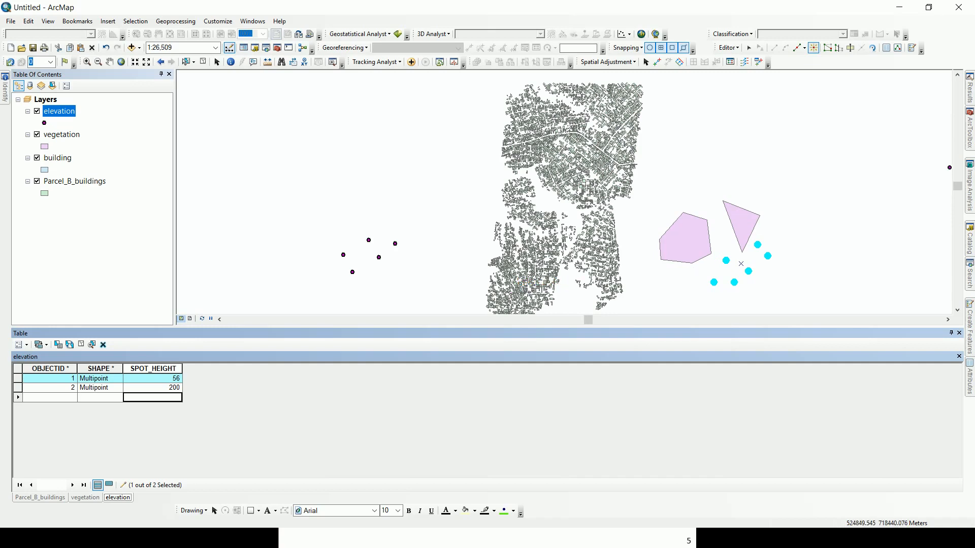
{"action": "left_click", "coordinate": [705, 191]}
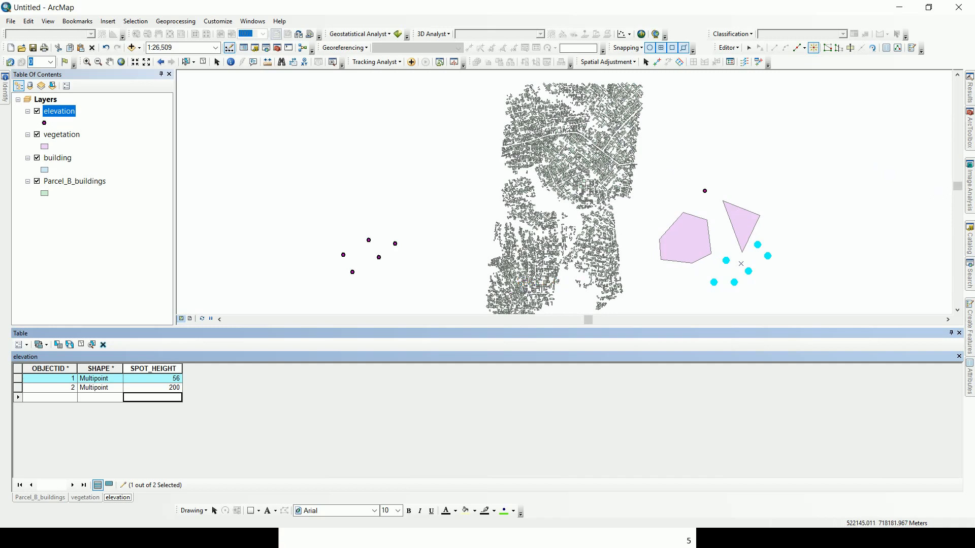